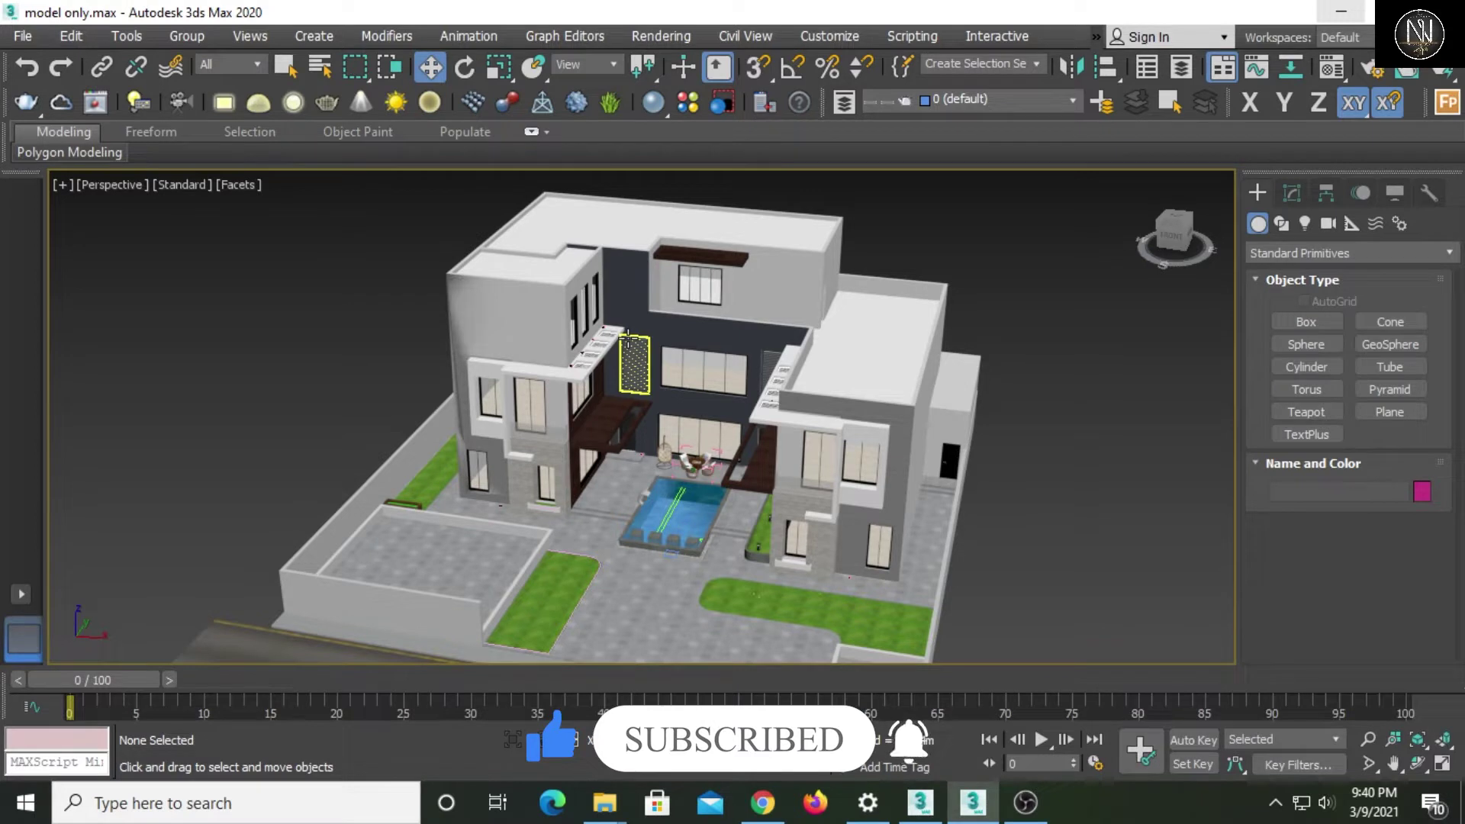
Glance at the File menu without using it, then tilt the view down onto the pool and courtyard.
click(29, 39)
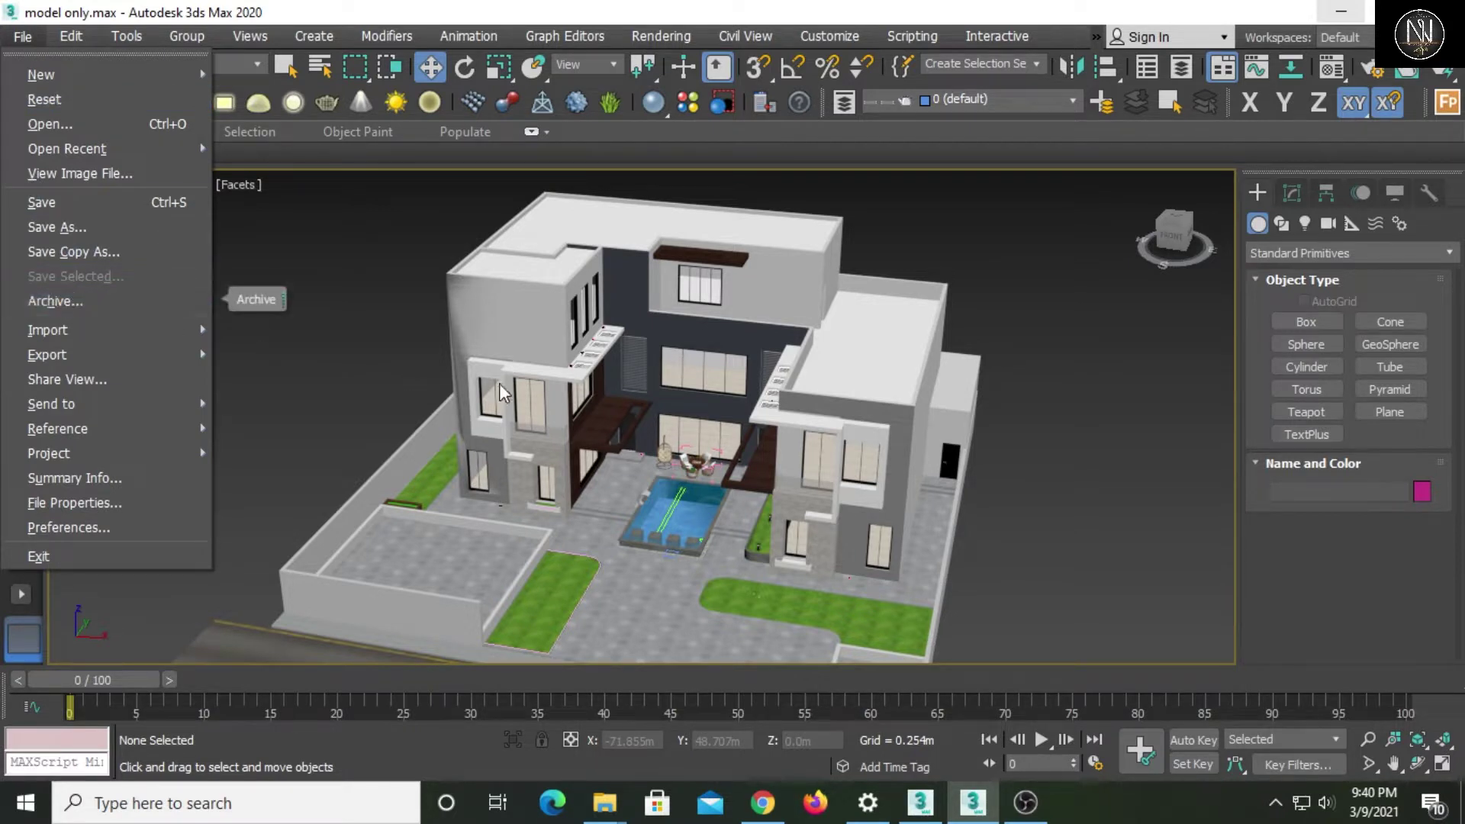
click(520, 357)
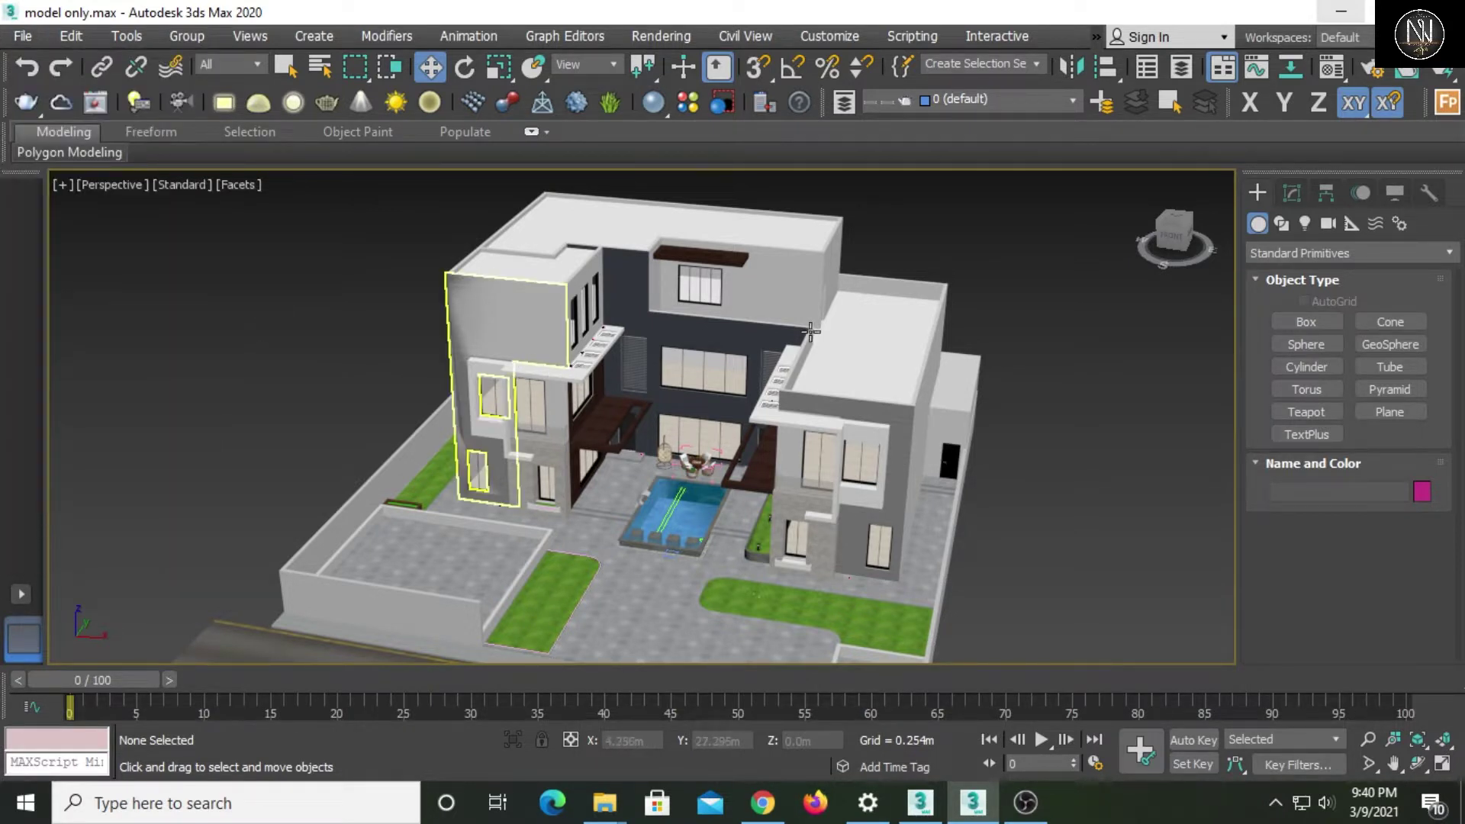
scroll(808, 404, up, 4)
scroll(832, 415, up, 2)
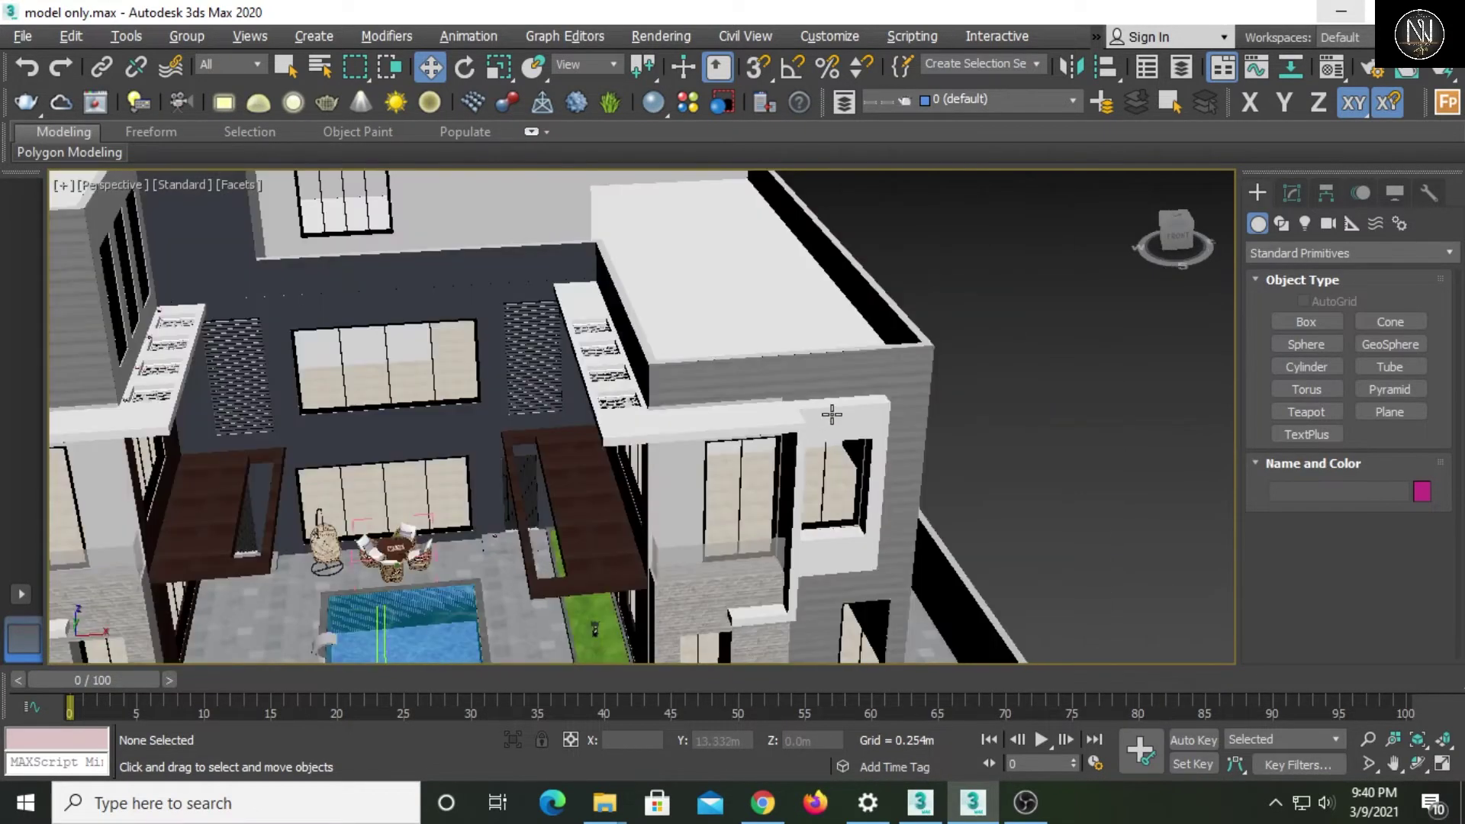
scroll(831, 415, down, 3)
alt+middle_drag(832, 414, 767, 384)
scroll(801, 397, down, 1)
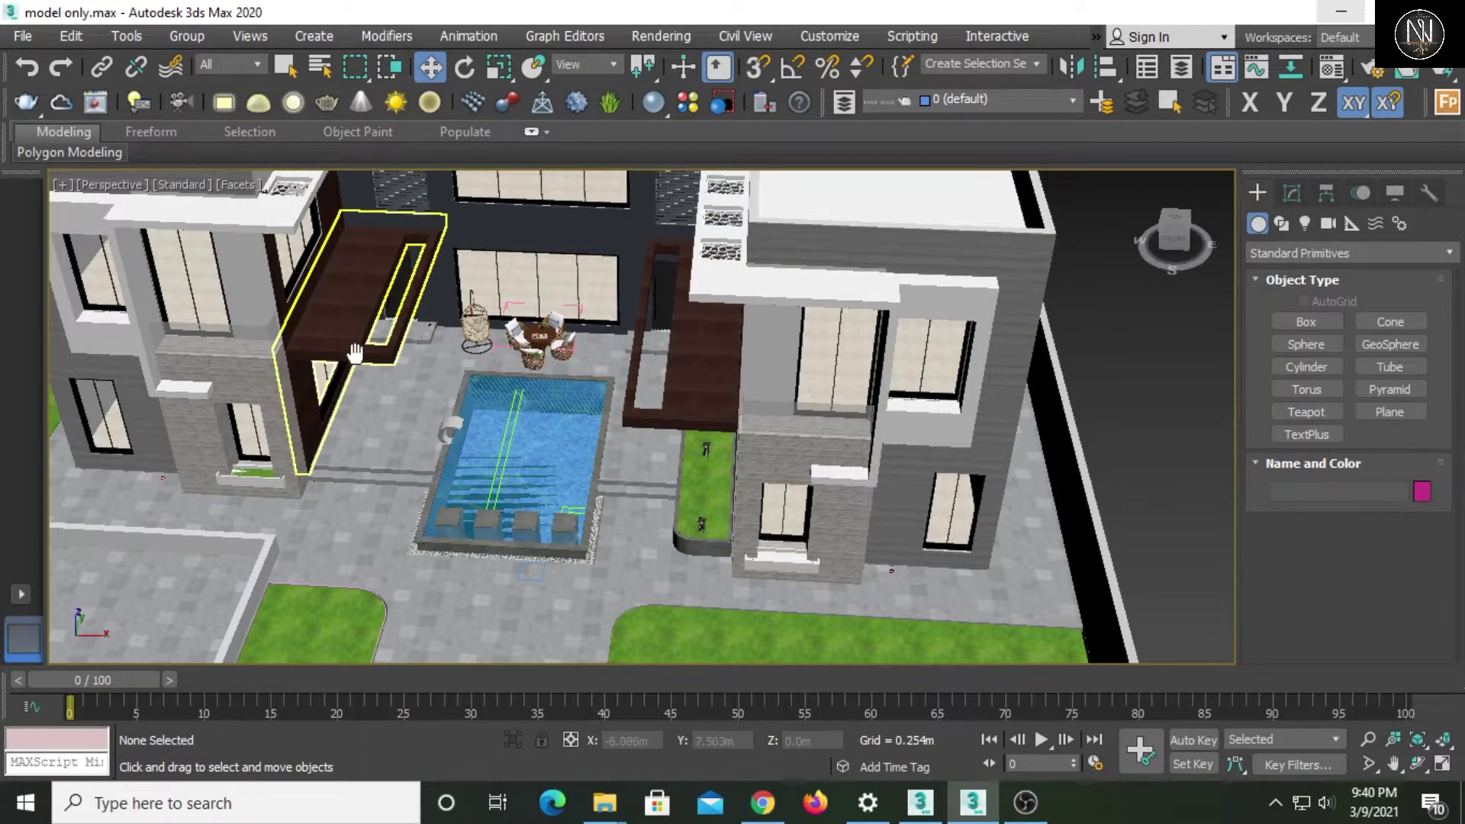
scroll(355, 353, up, 2)
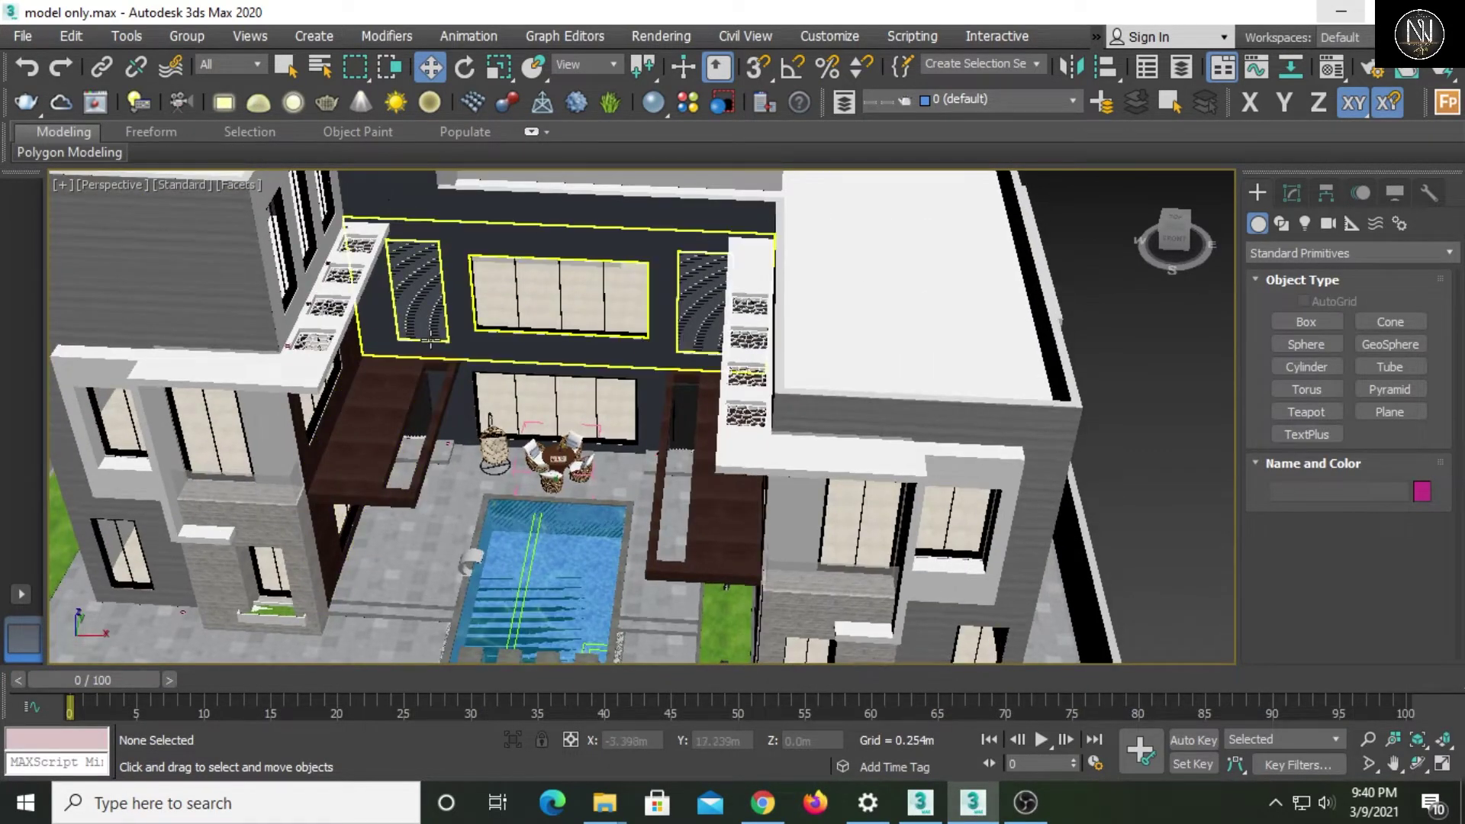
Orbit and zoom to look down on the courtyard seating and paving.
mouse_move(431, 341)
alt+middle_down()
mouse_move(528, 347)
mouse_move(483, 412)
alt+middle_up()
scroll(483, 412, up, 5)
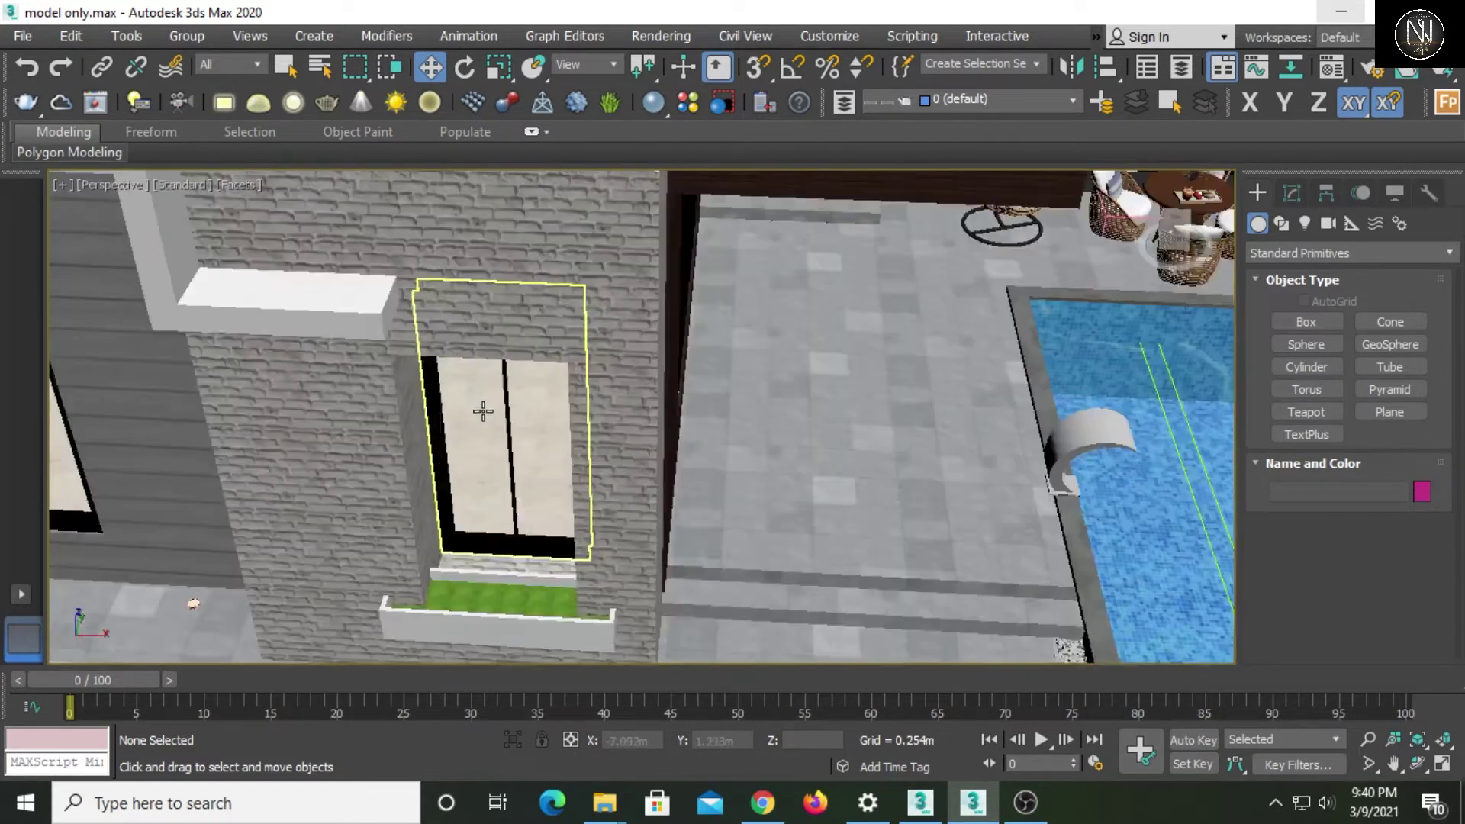
scroll(483, 412, down, 10)
scroll(481, 416, down, 3)
scroll(626, 444, up, 4)
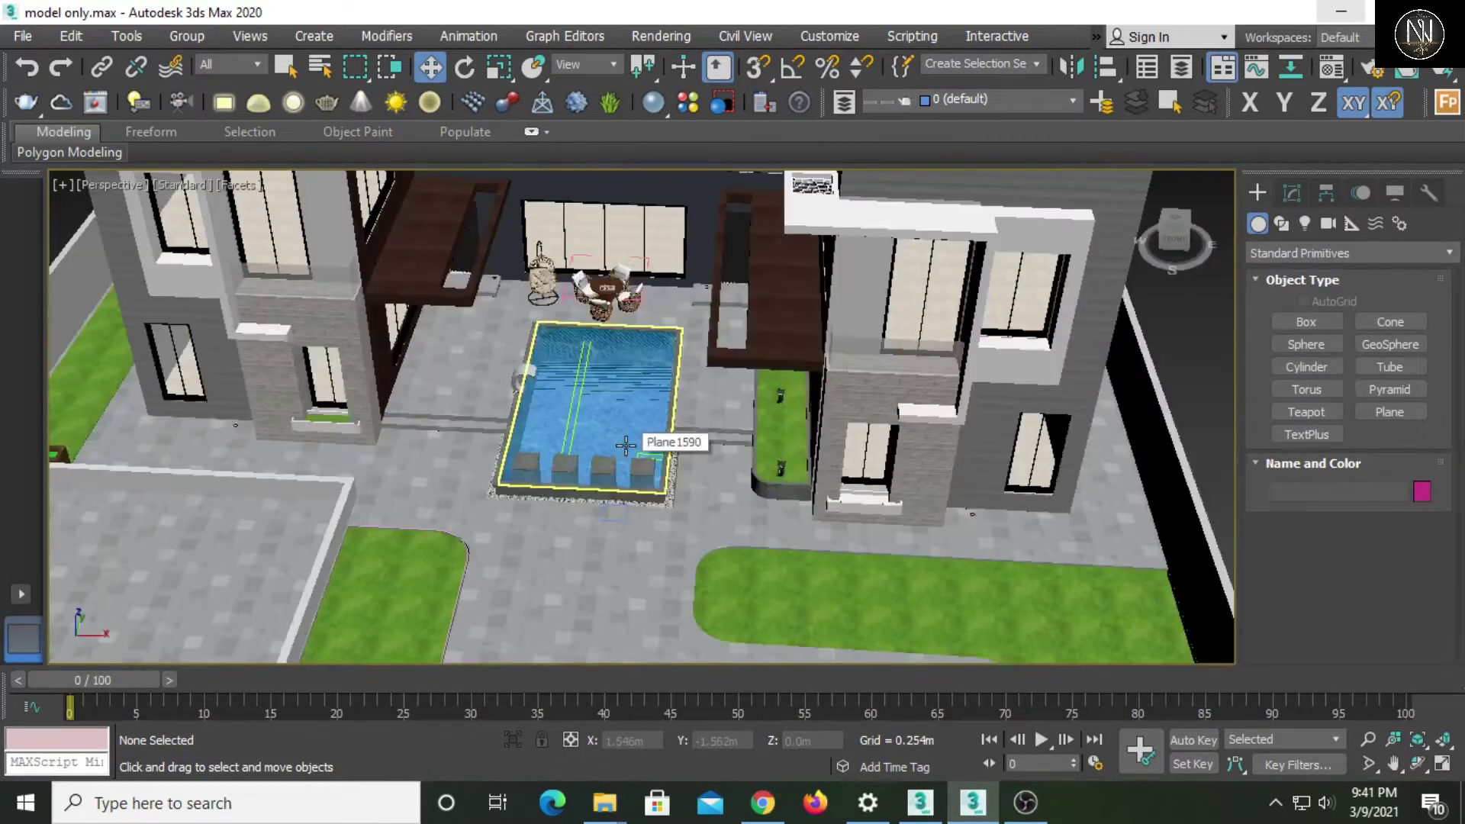
scroll(626, 445, up, 2)
Rotate around the pool and pan up to bring the upper windows into view.
mouse_move(626, 445)
alt+middle_down()
mouse_move(697, 501)
mouse_move(564, 477)
alt+middle_up()
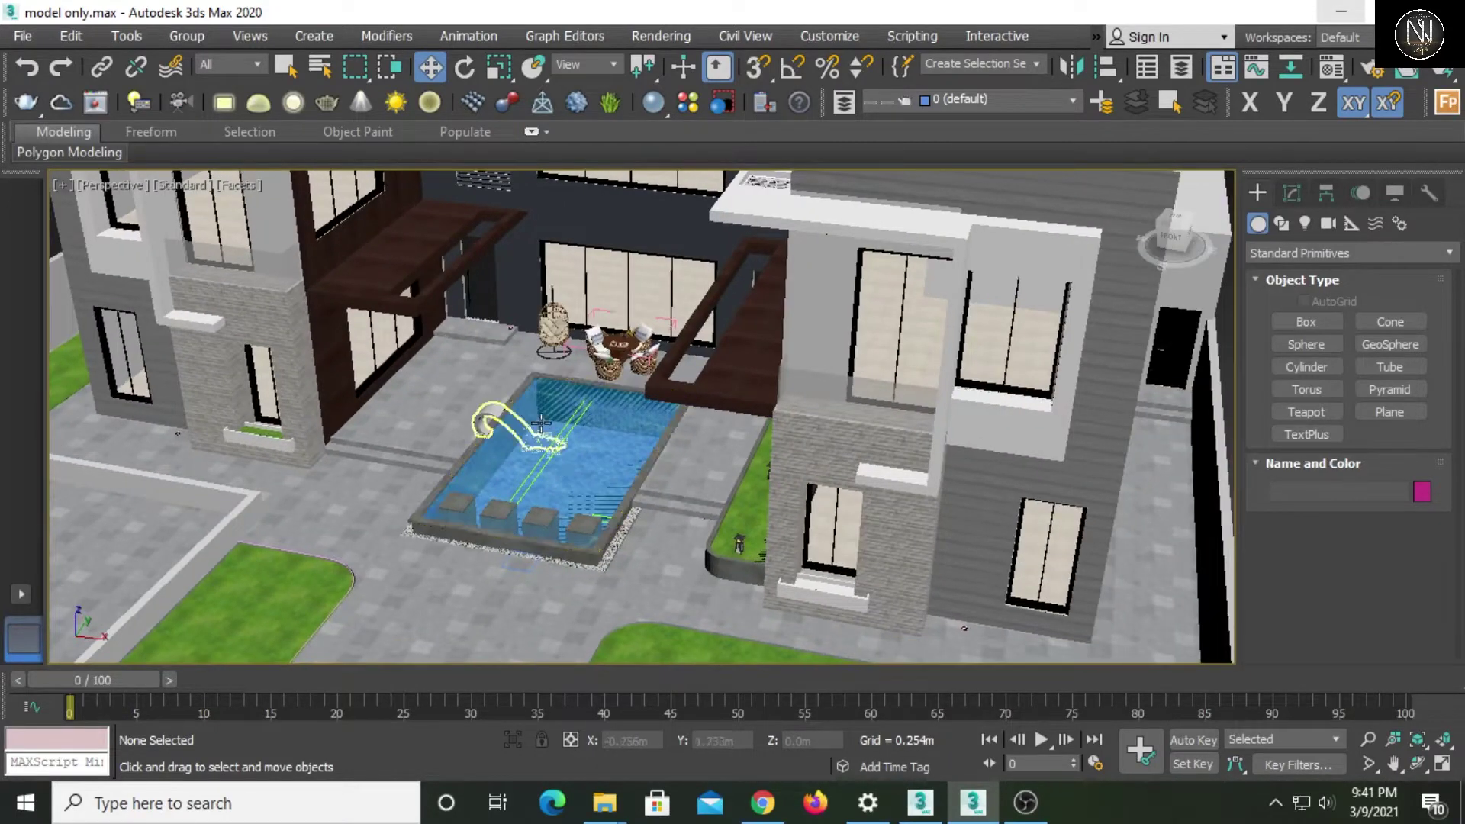
middle_drag(541, 422, 601, 484)
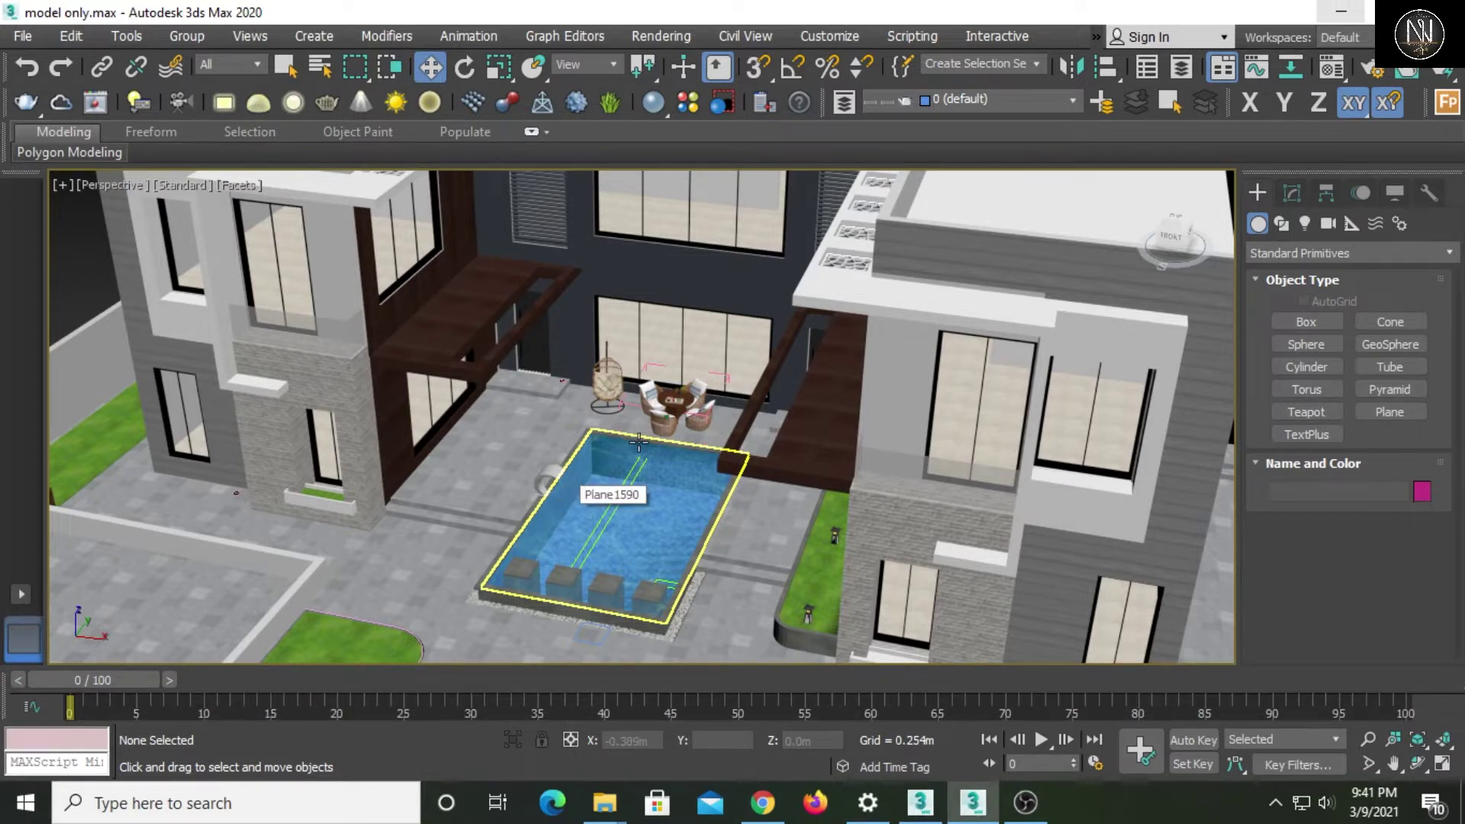
scroll(638, 441, up, 5)
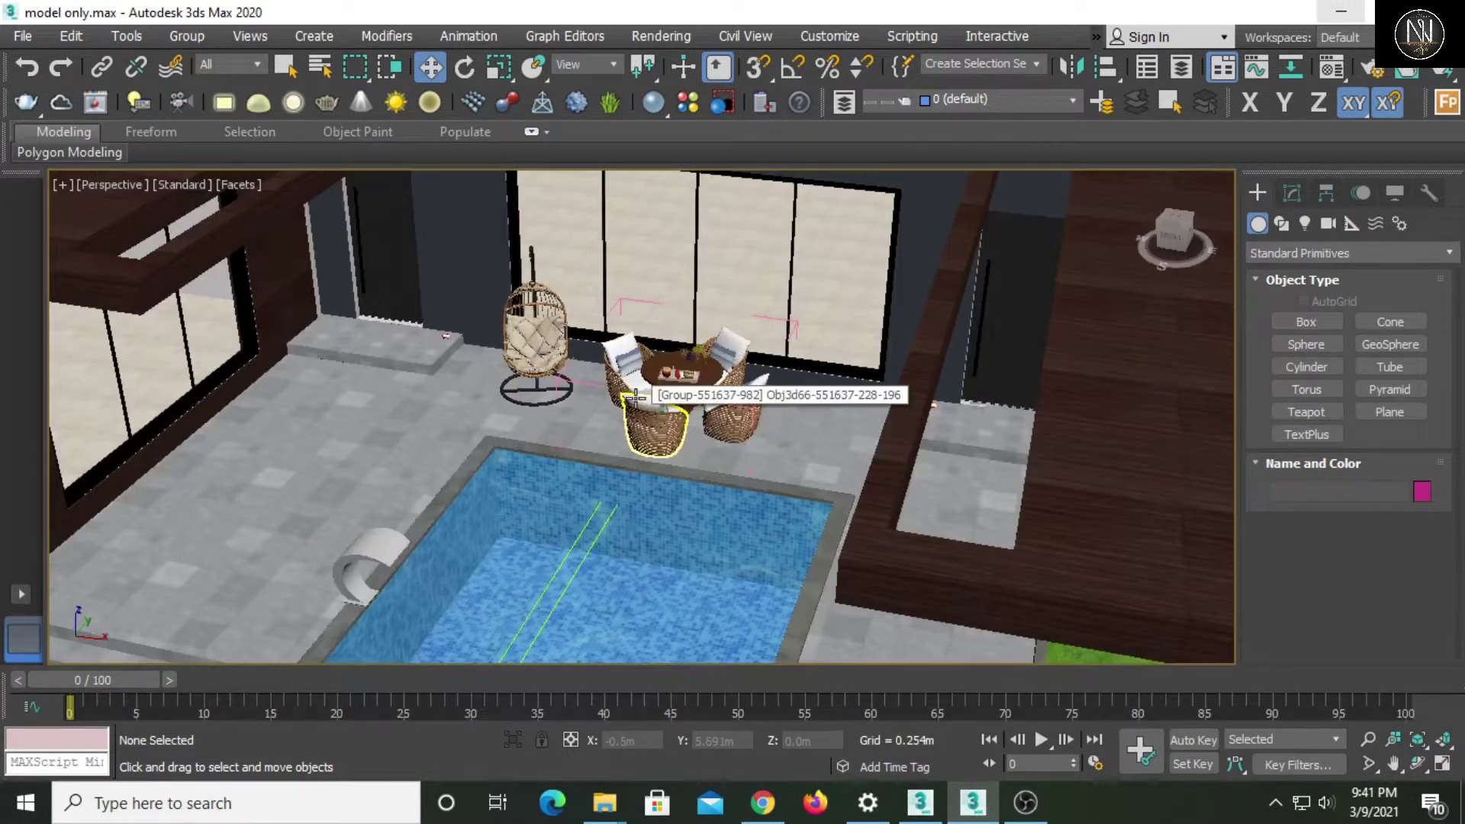
scroll(635, 396, down, 2)
scroll(638, 408, down, 2)
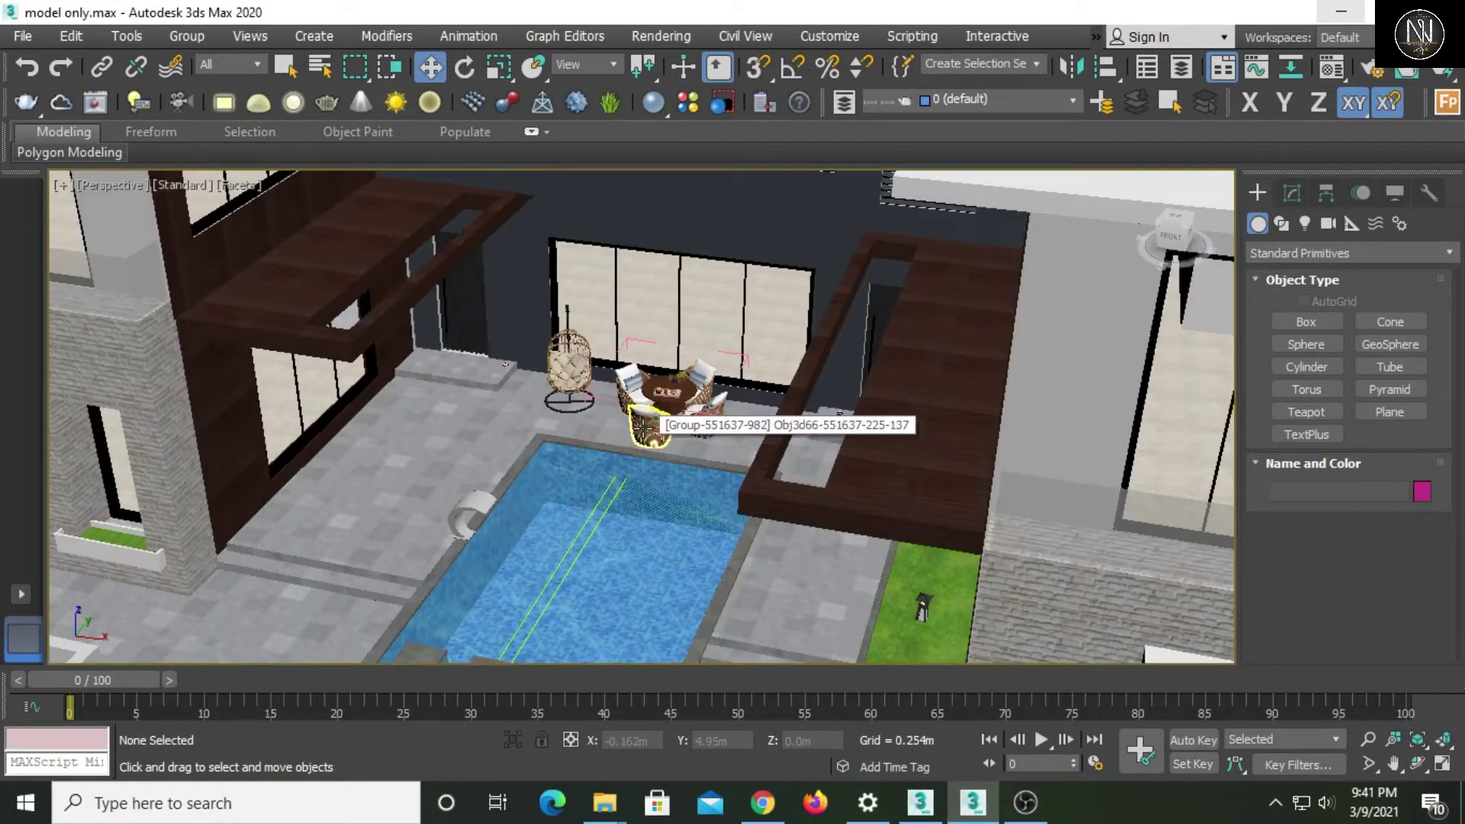
scroll(477, 472, down, 3)
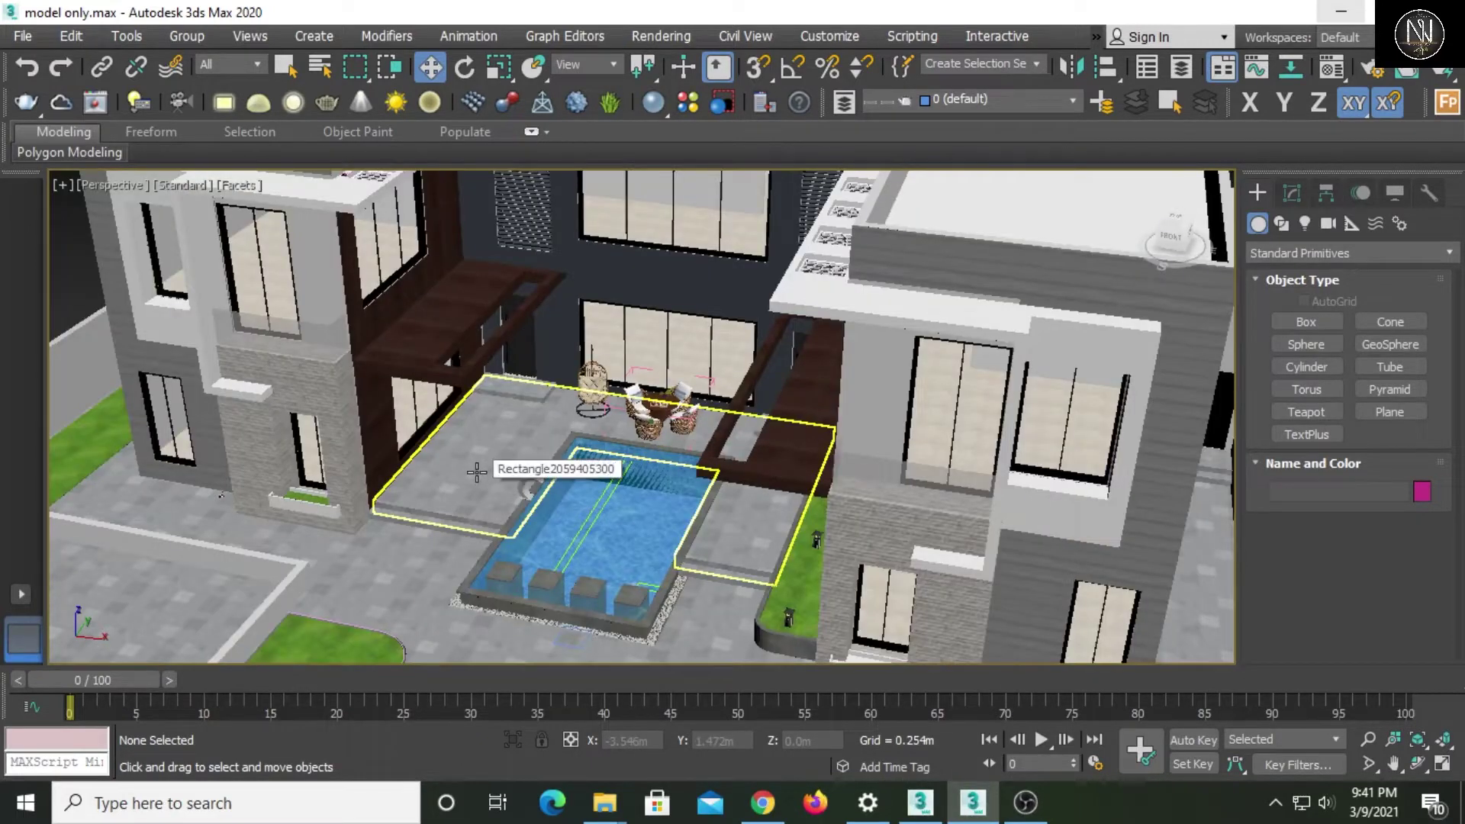
Pan to the planter beside the right wing, zoom in, and orbit around the pool.
middle_drag(736, 572, 725, 513)
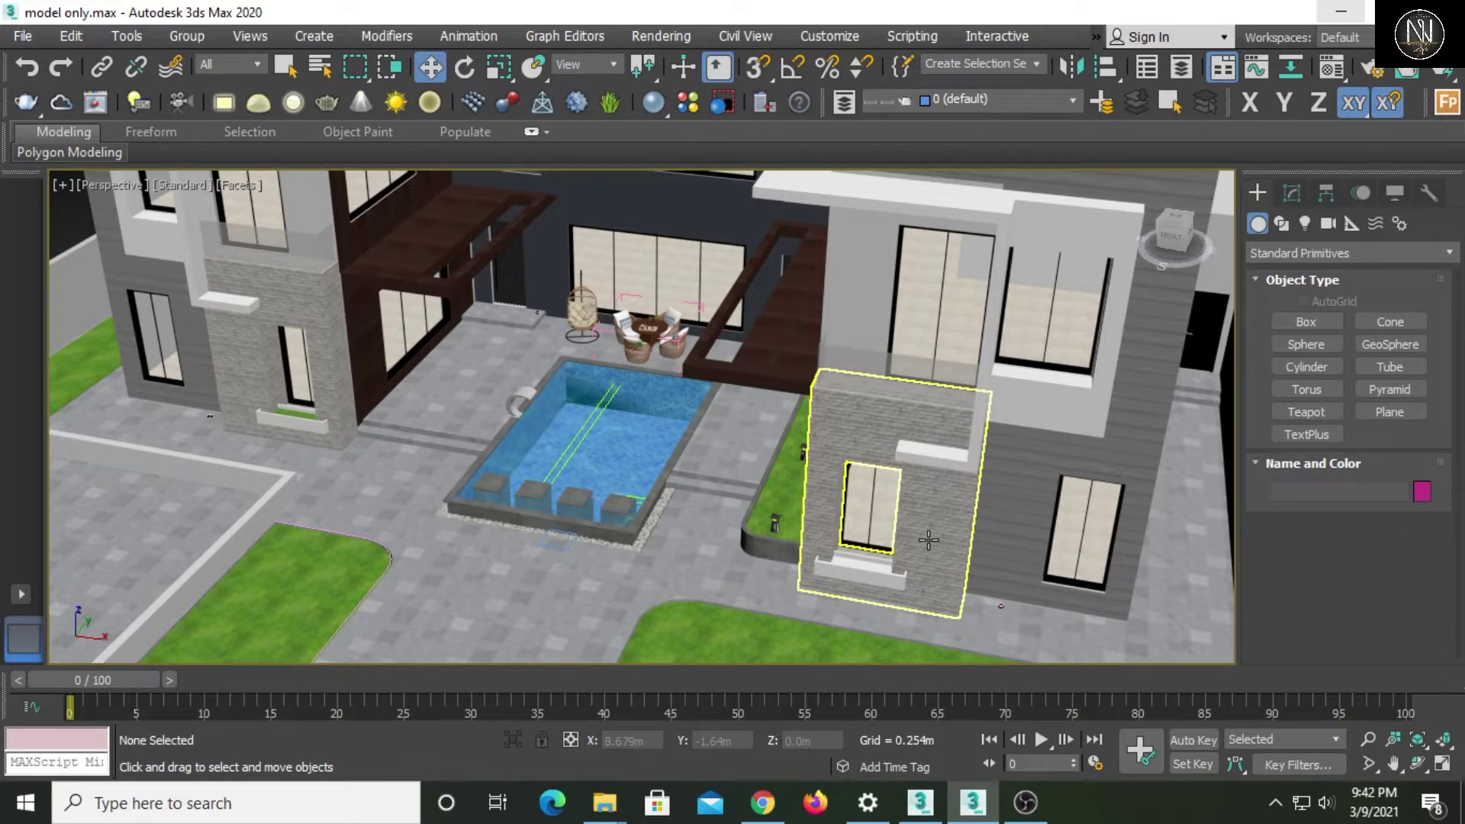
middle_drag(800, 508, 863, 548)
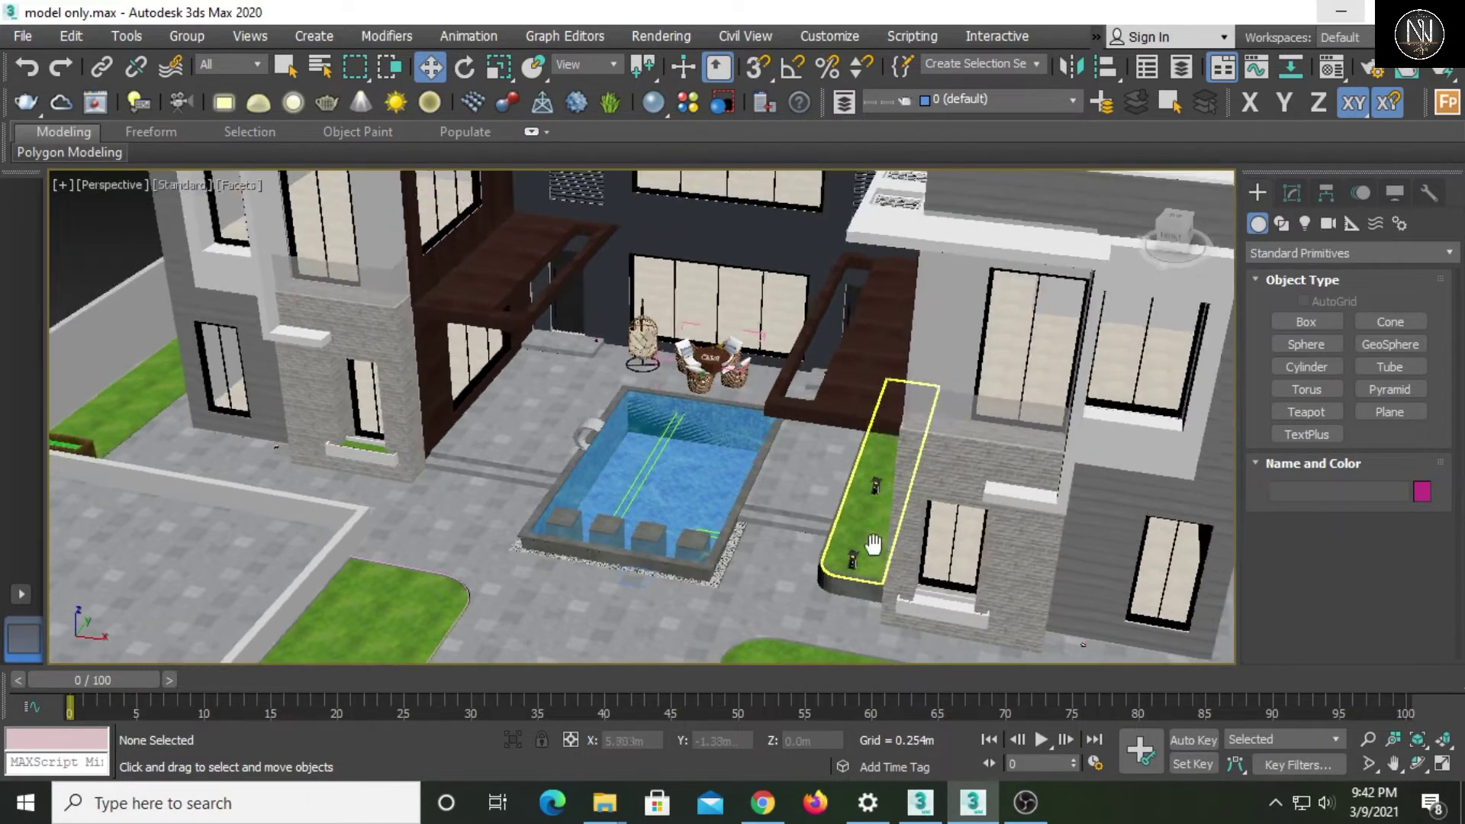
scroll(746, 517, up, 3)
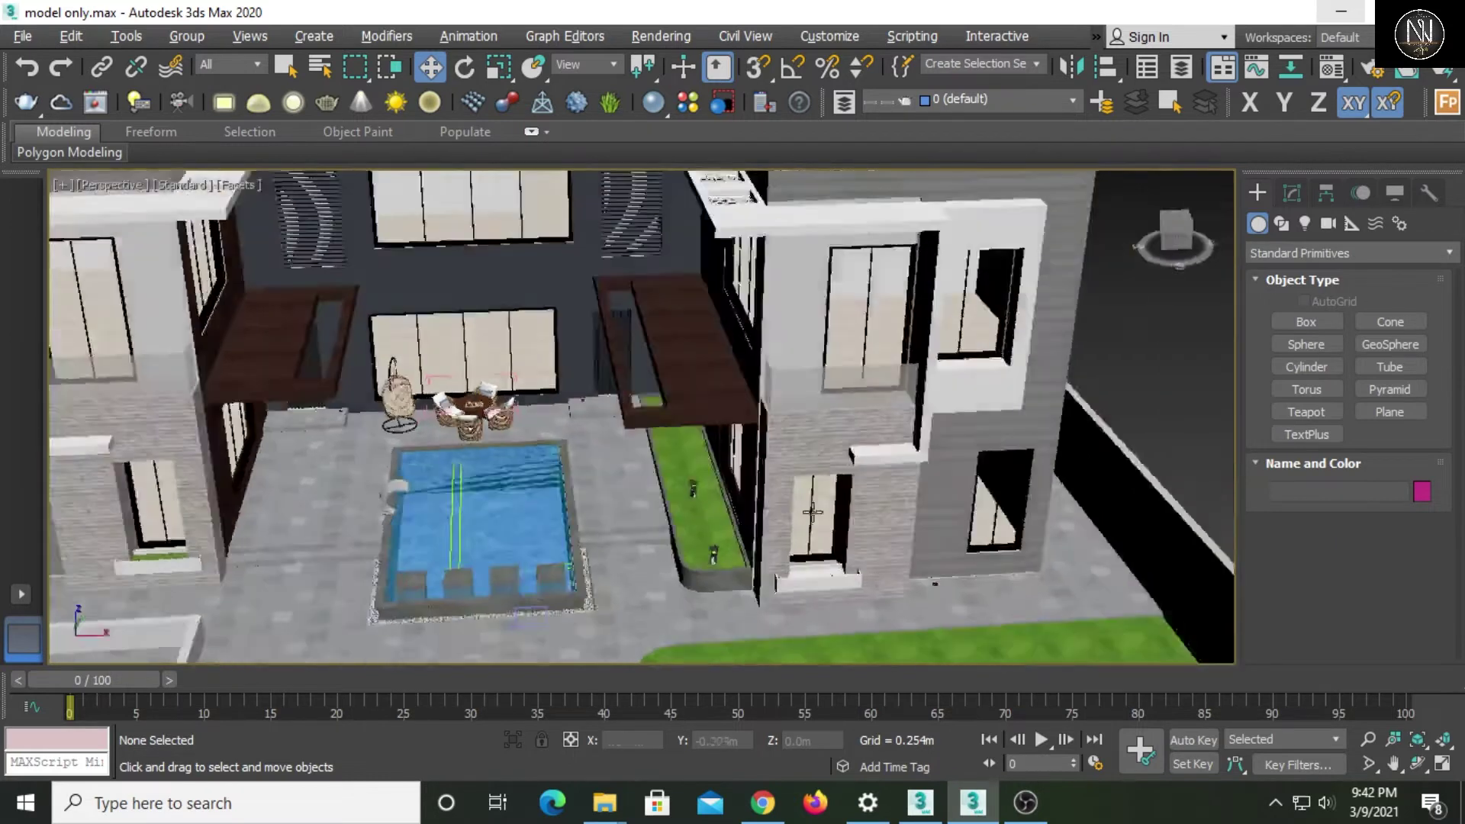
mouse_move(746, 516)
alt+middle_down()
mouse_move(713, 516)
mouse_move(709, 500)
alt+middle_up()
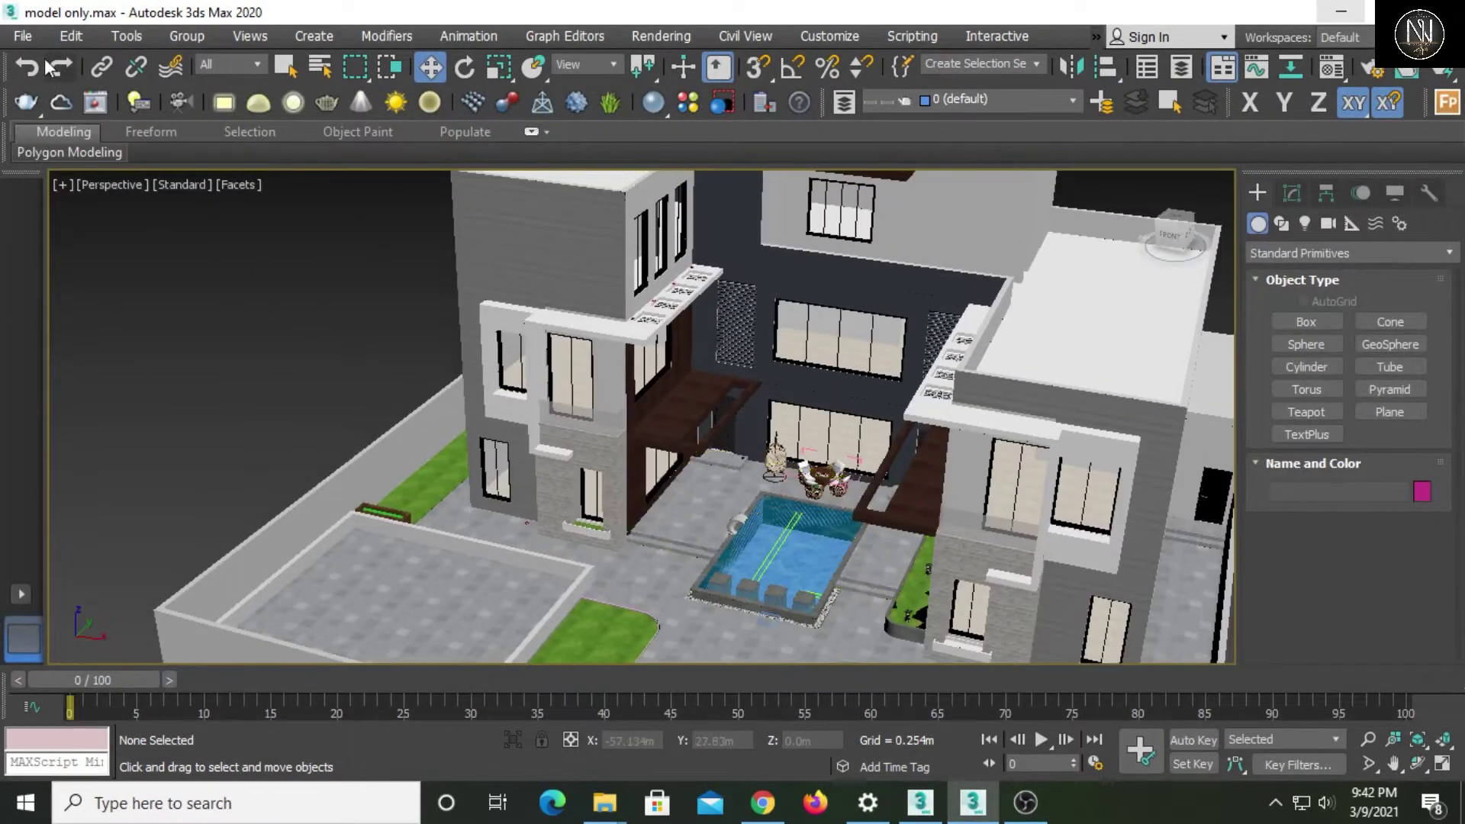
Archive the scene via File > Archive as 'model only-3' in the 01 folder.
click(23, 36)
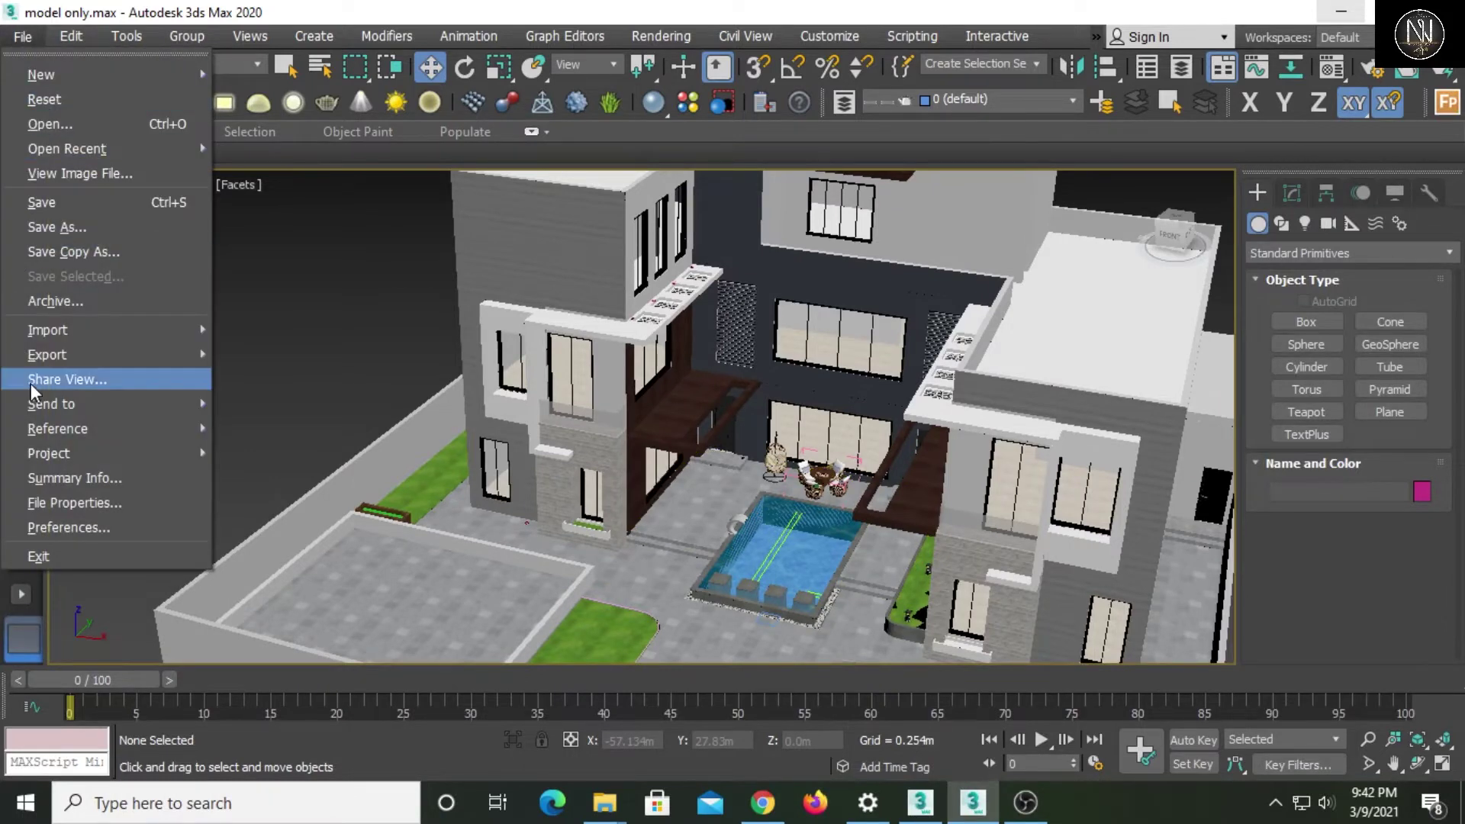
click(54, 302)
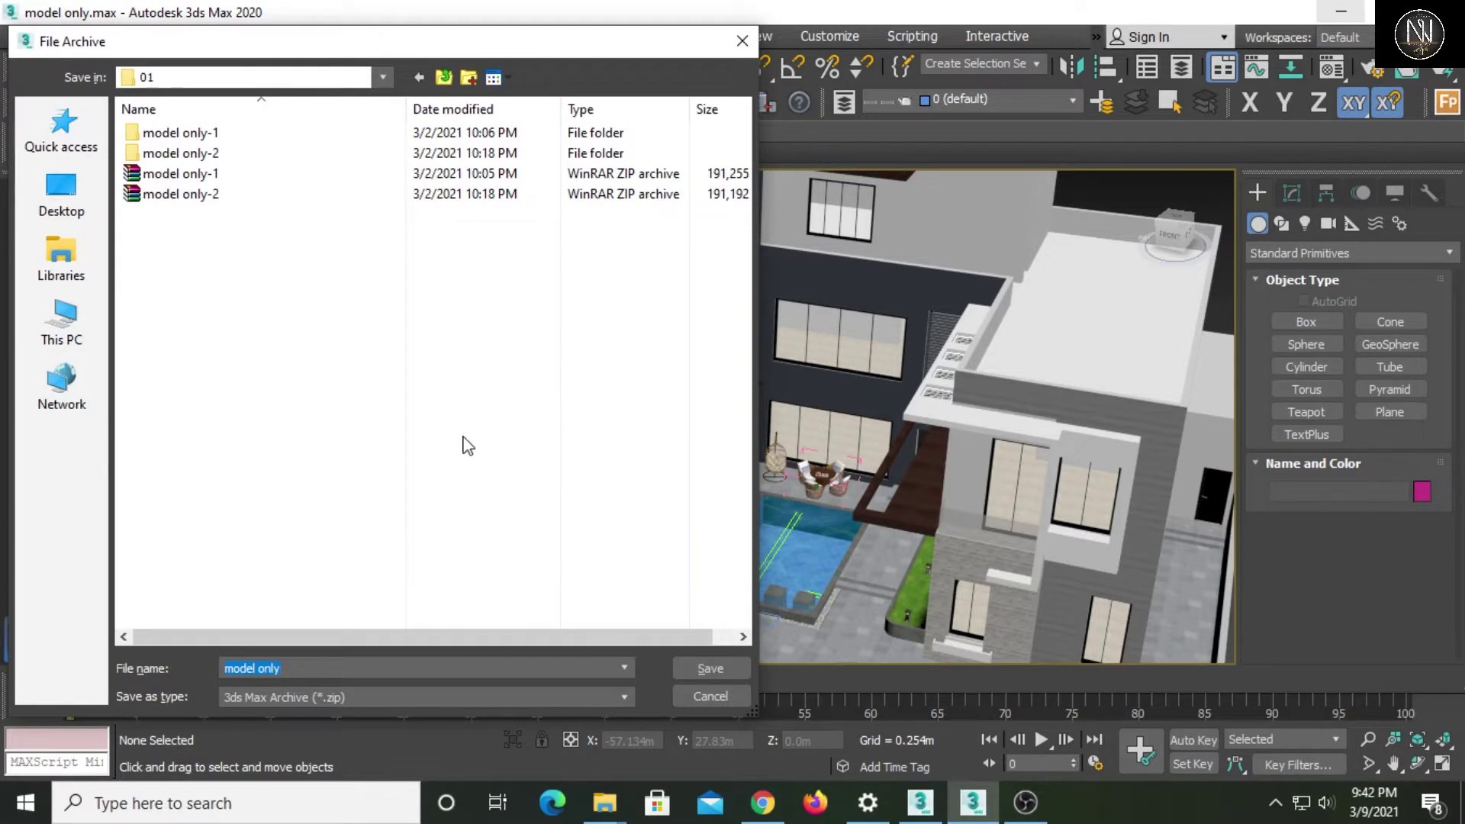
click(316, 666)
text(-3)
click(700, 668)
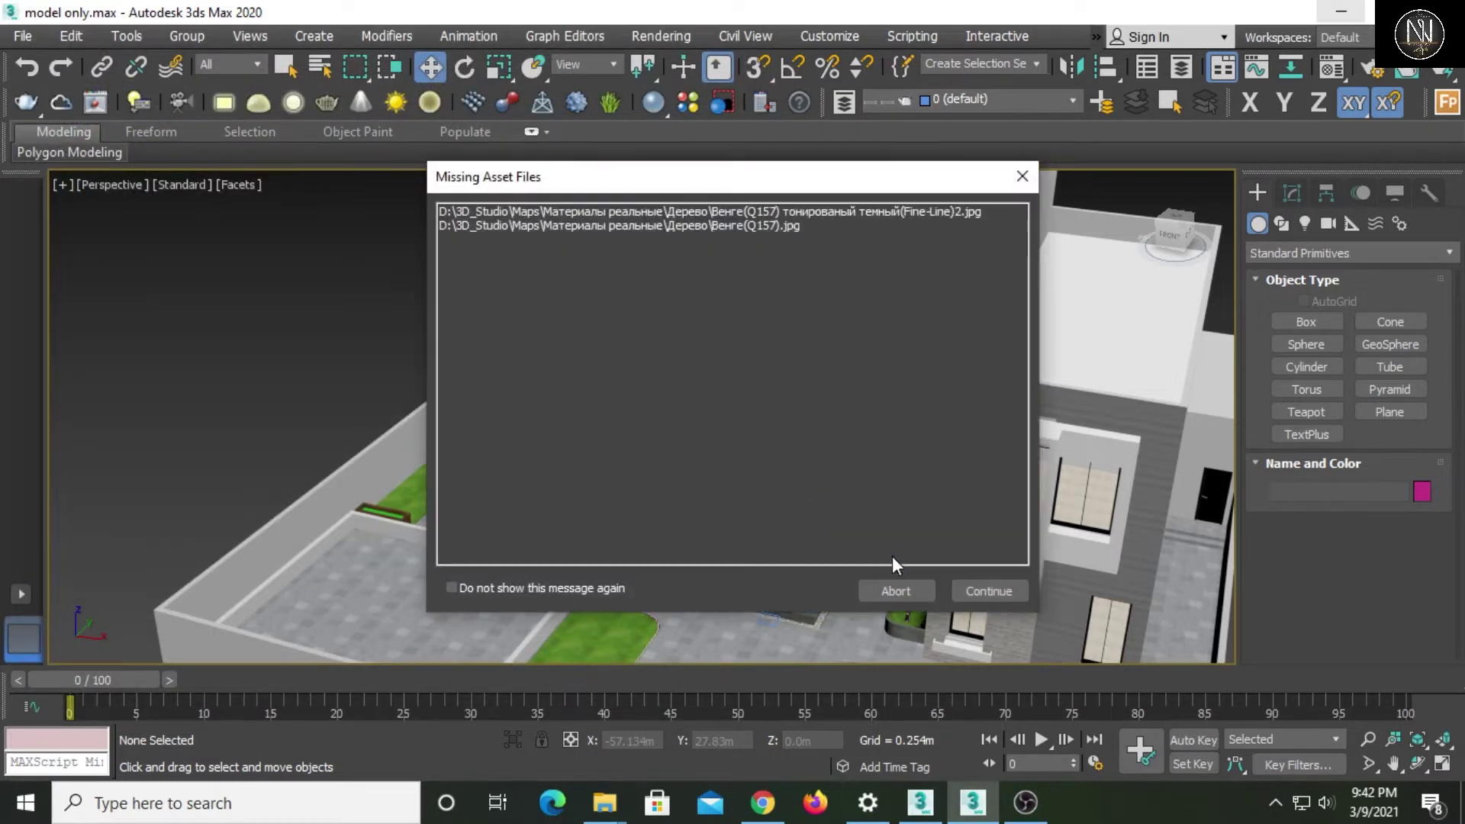
Continue past the two missing texture files and let the maxzip packaging finish.
click(984, 591)
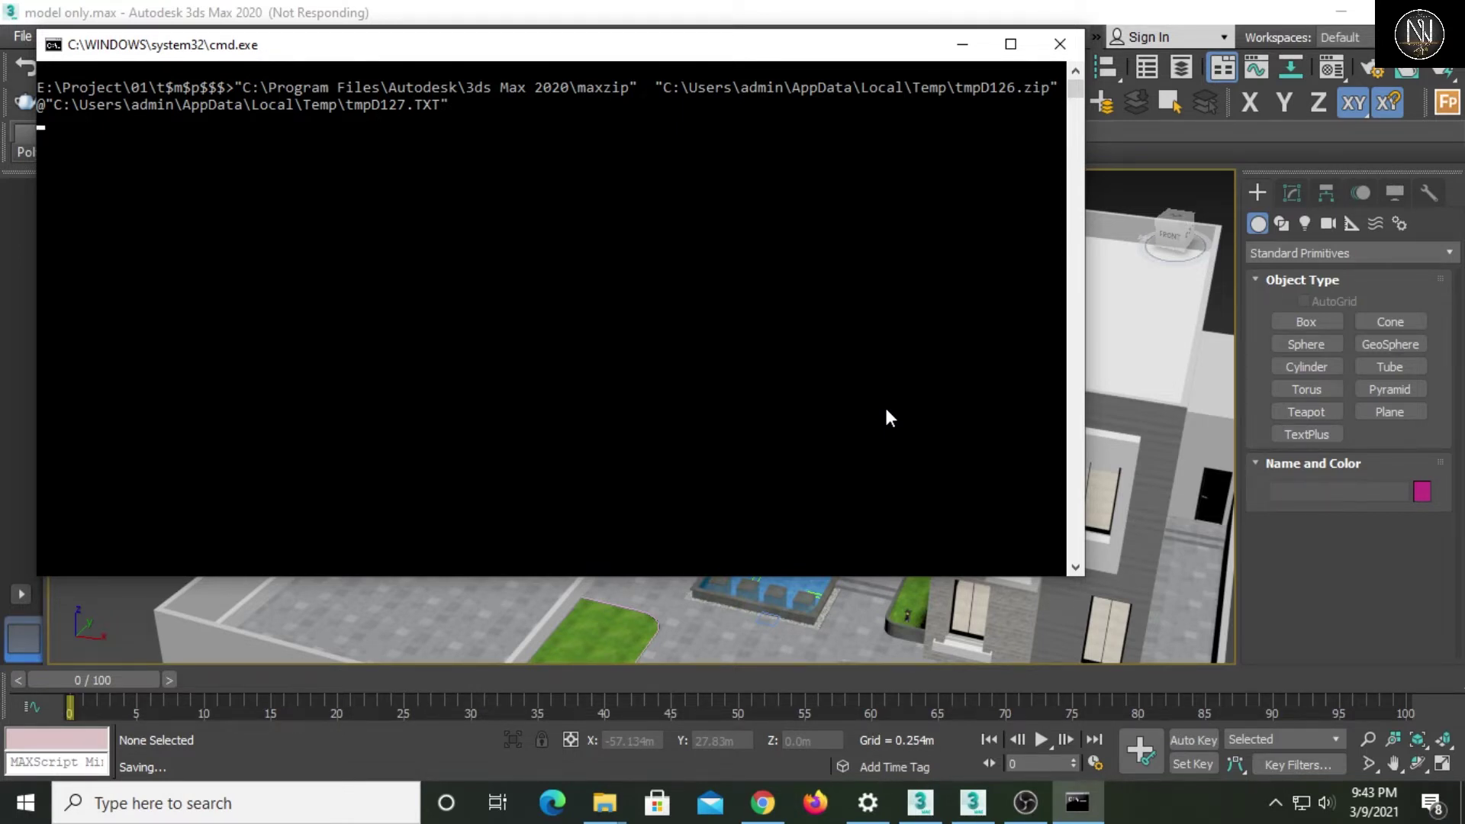
click(594, 327)
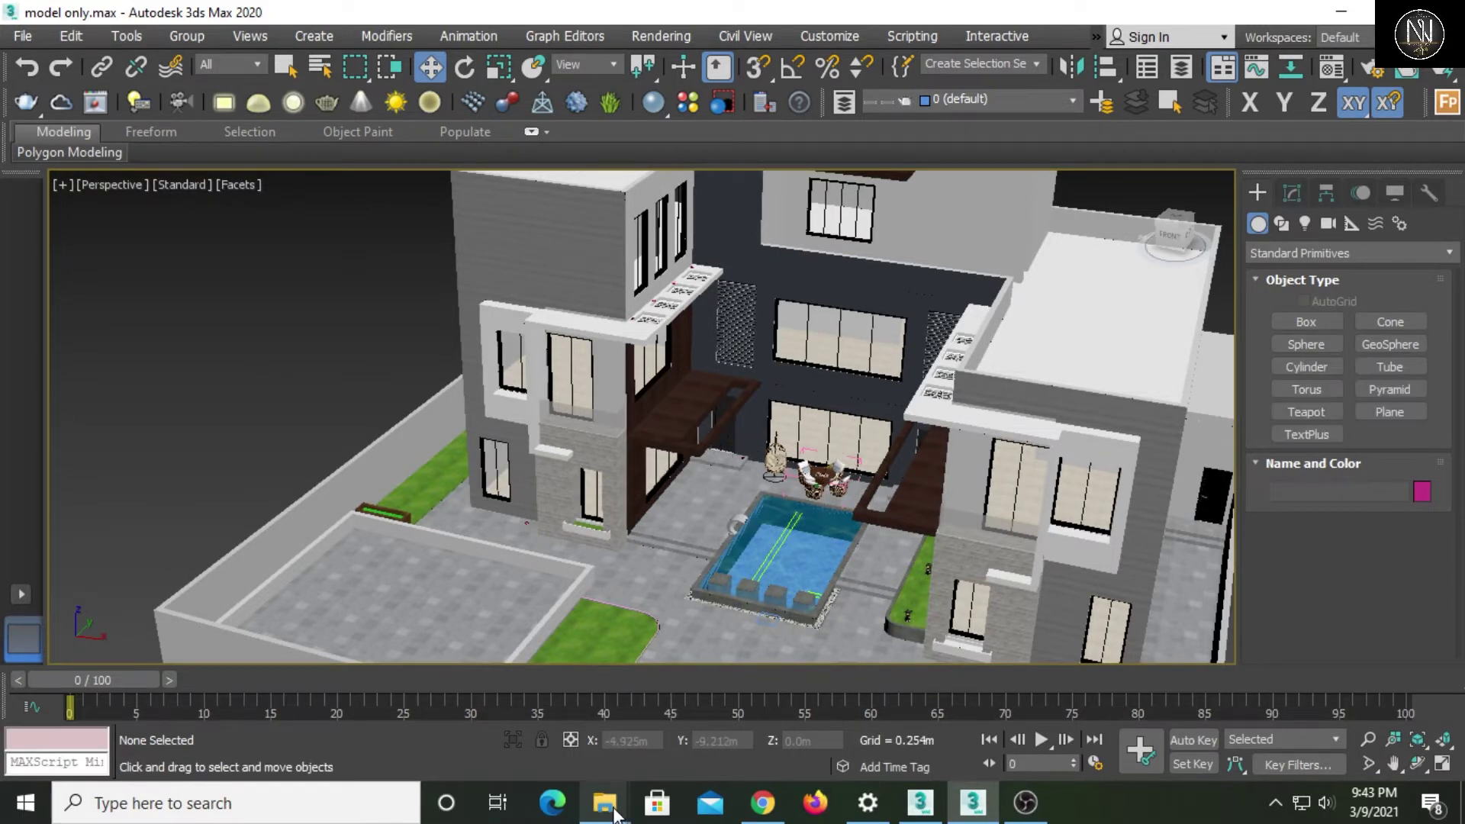
Open E:\Project\01 on the My Passport drive in the Downloads Explorer window.
click(613, 813)
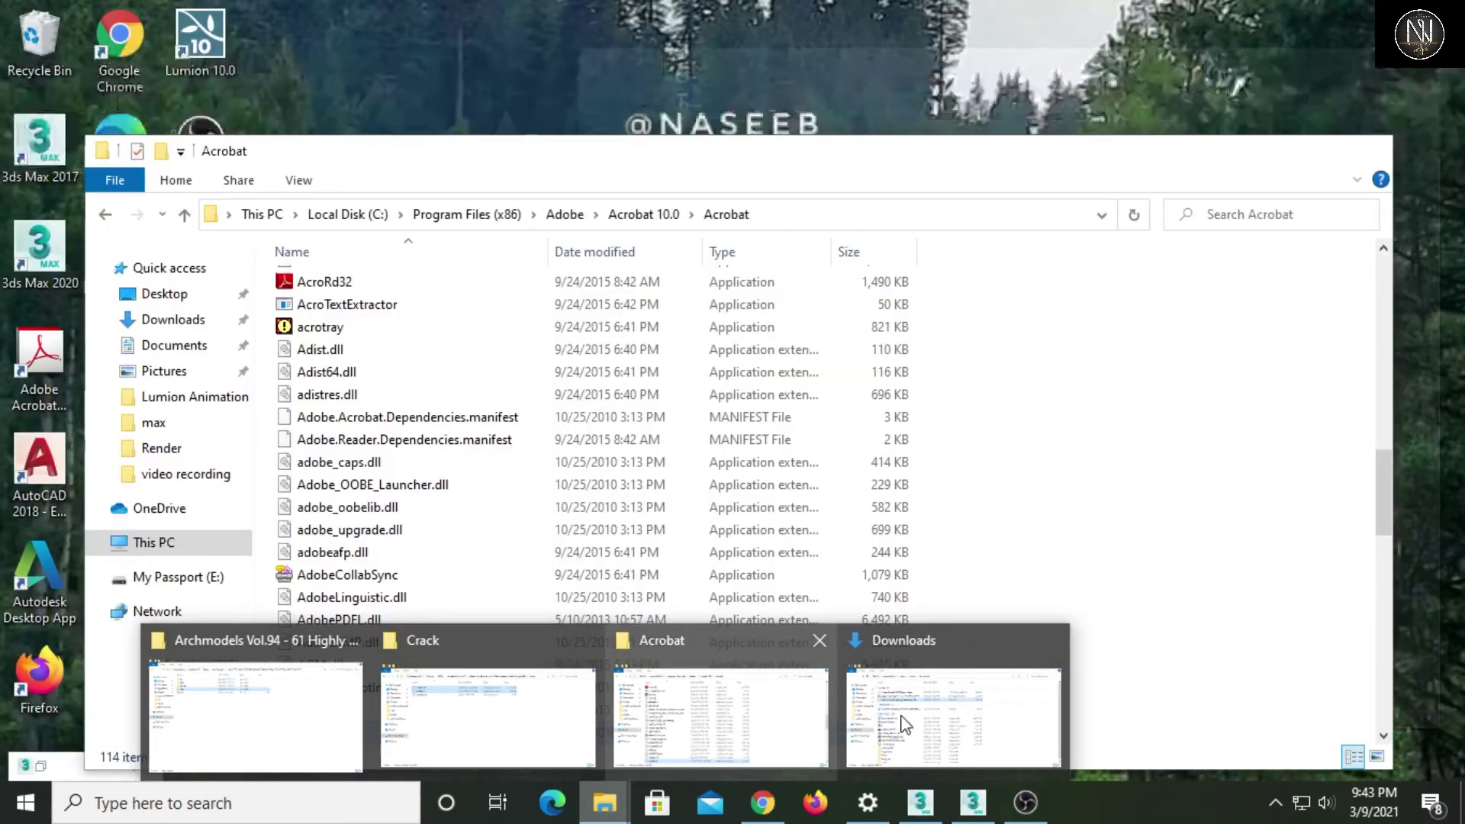
click(876, 746)
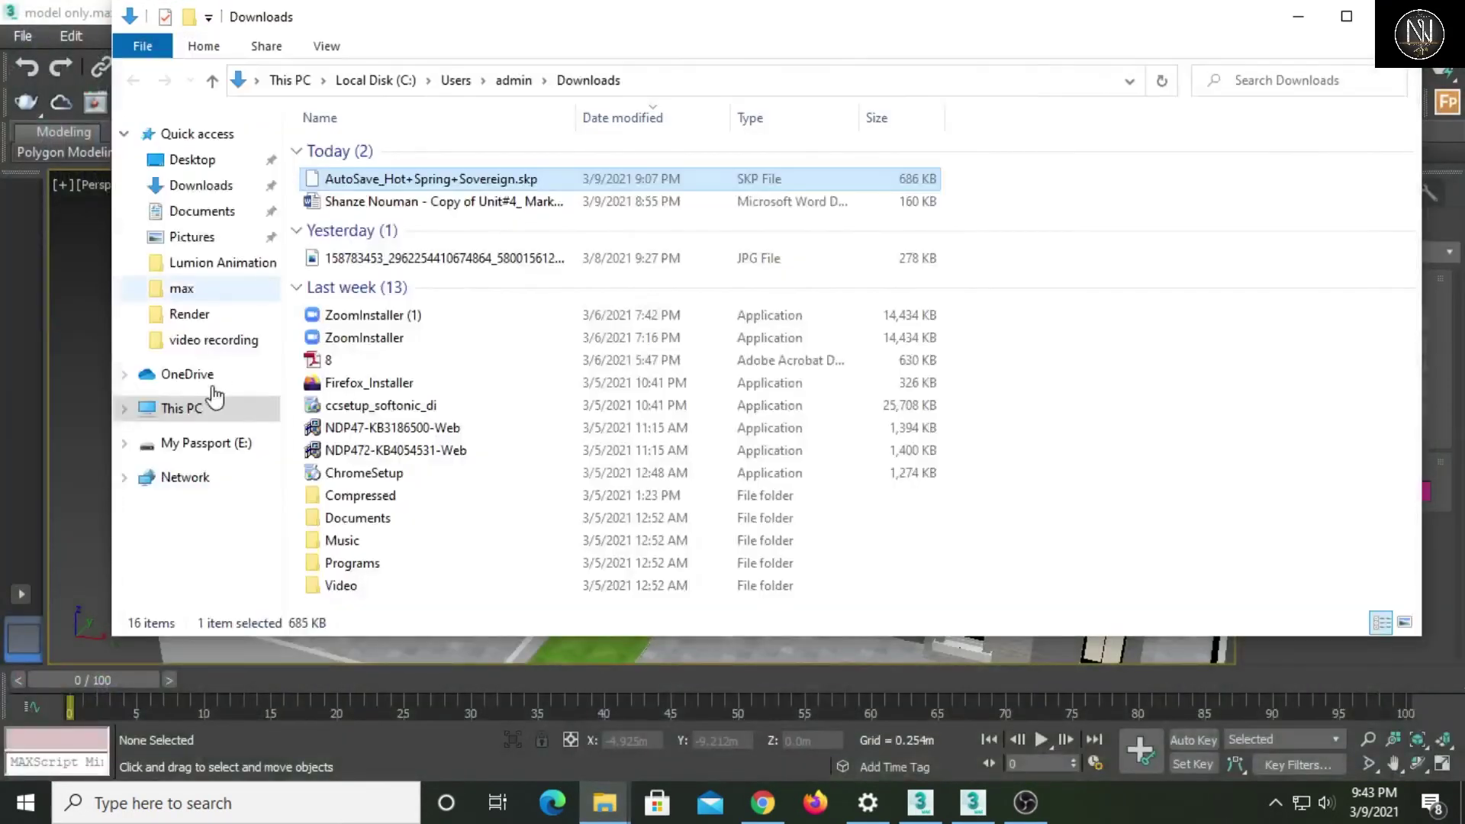
click(204, 442)
click(355, 355)
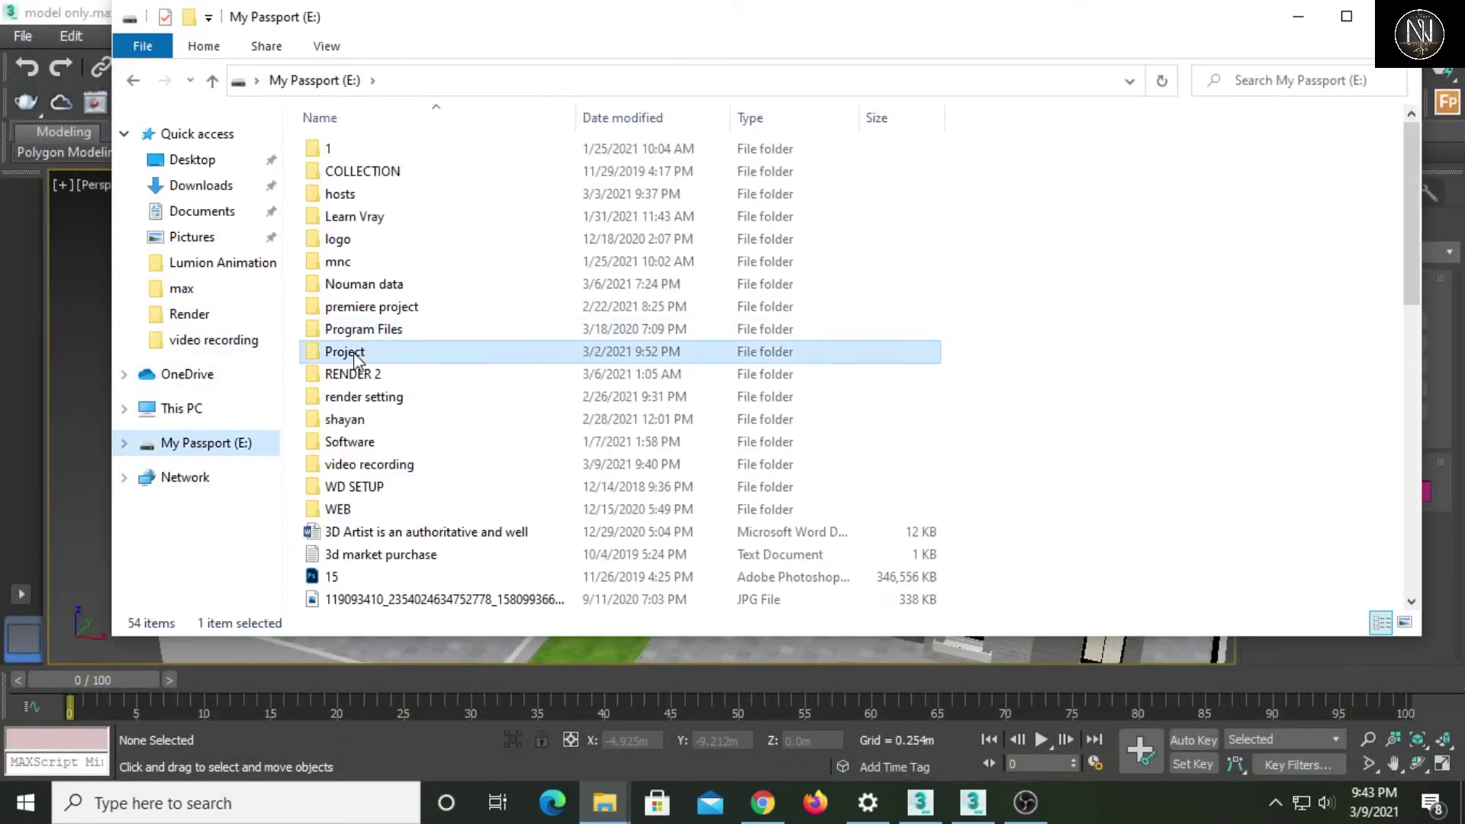
double_click(355, 355)
double_click(328, 148)
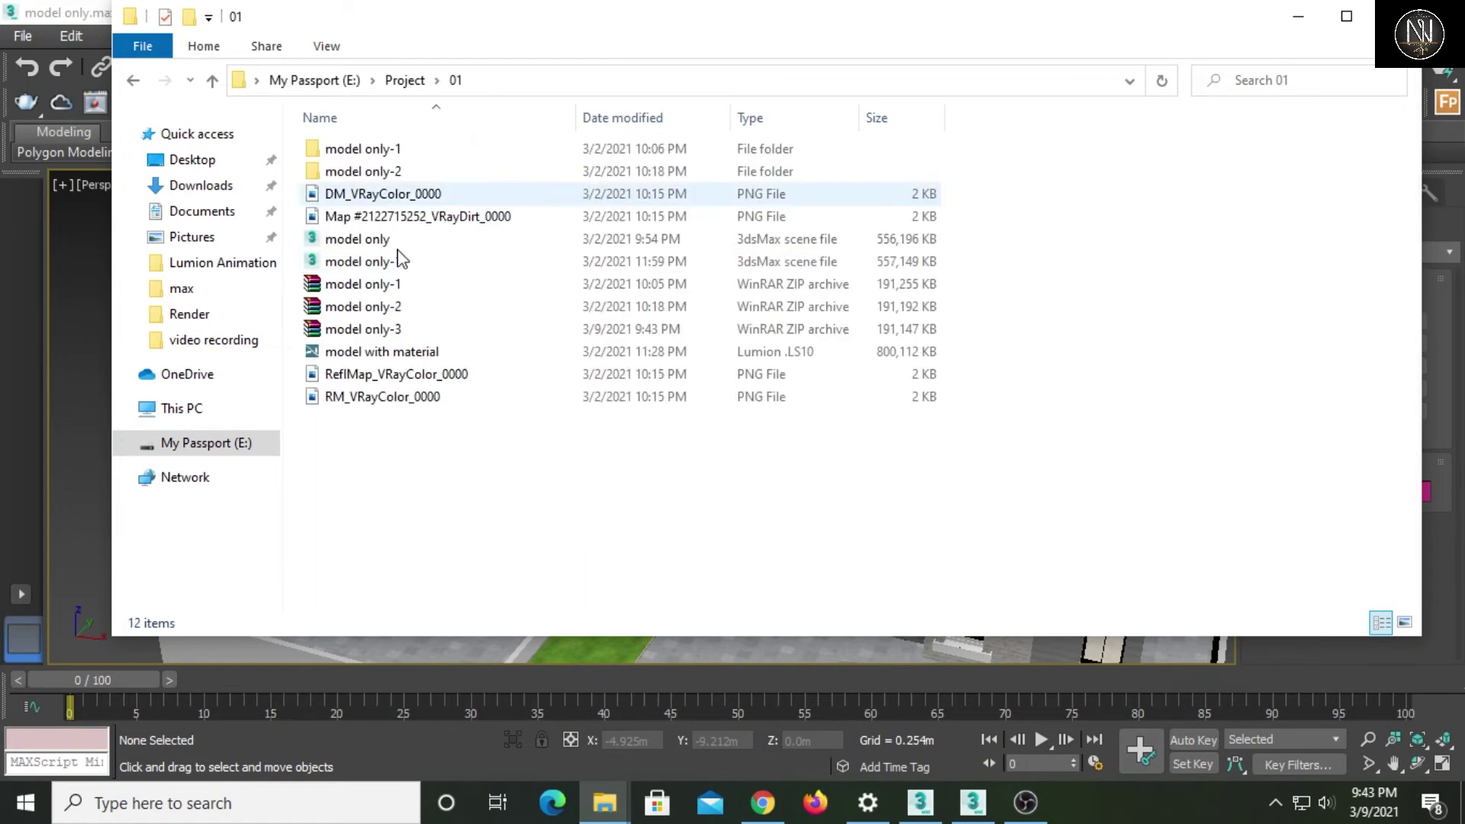
Extract model only-3.zip into a 'model only-3' folder and open that folder.
click(371, 338)
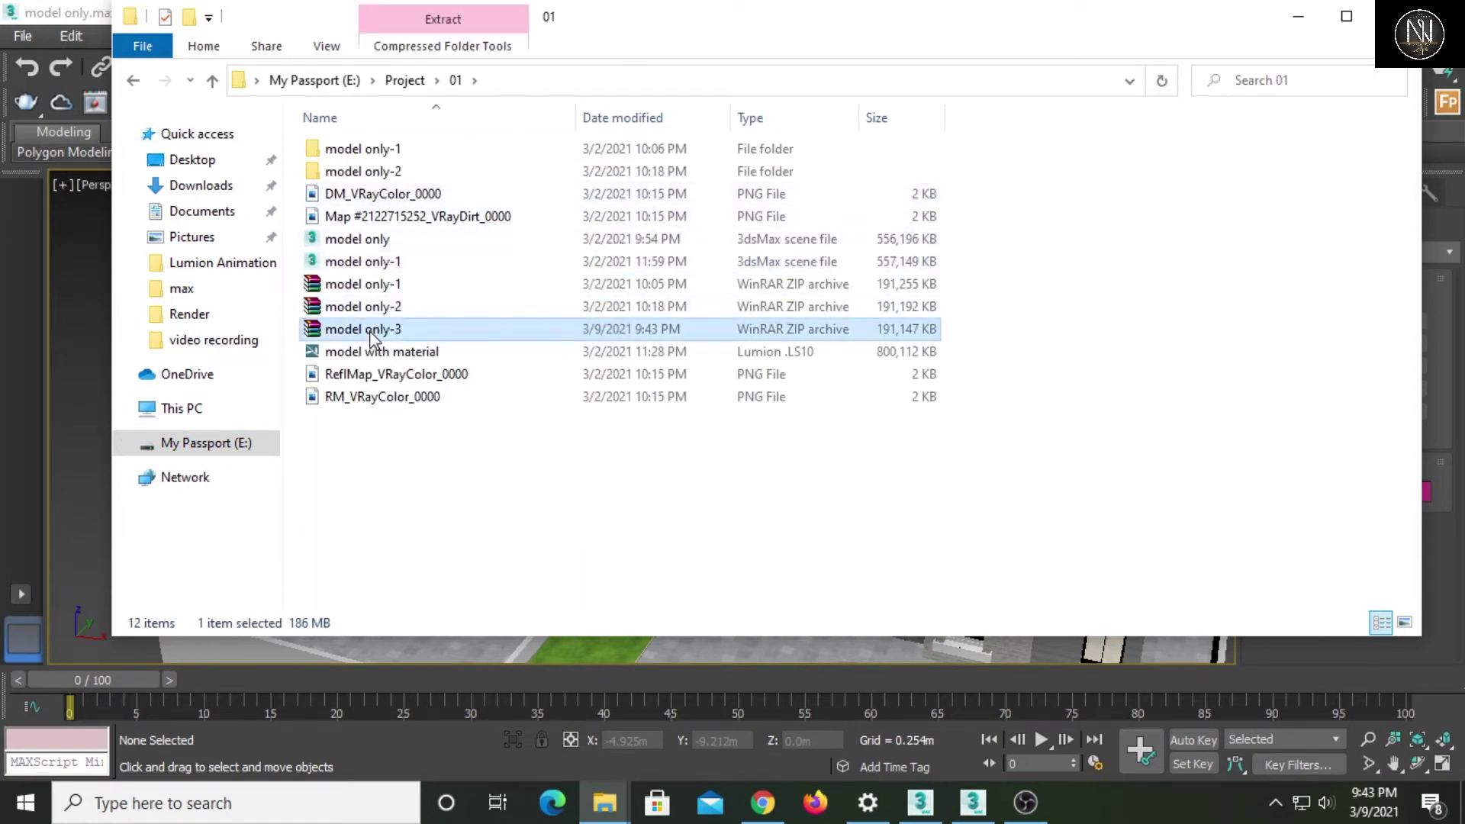
right_click(372, 338)
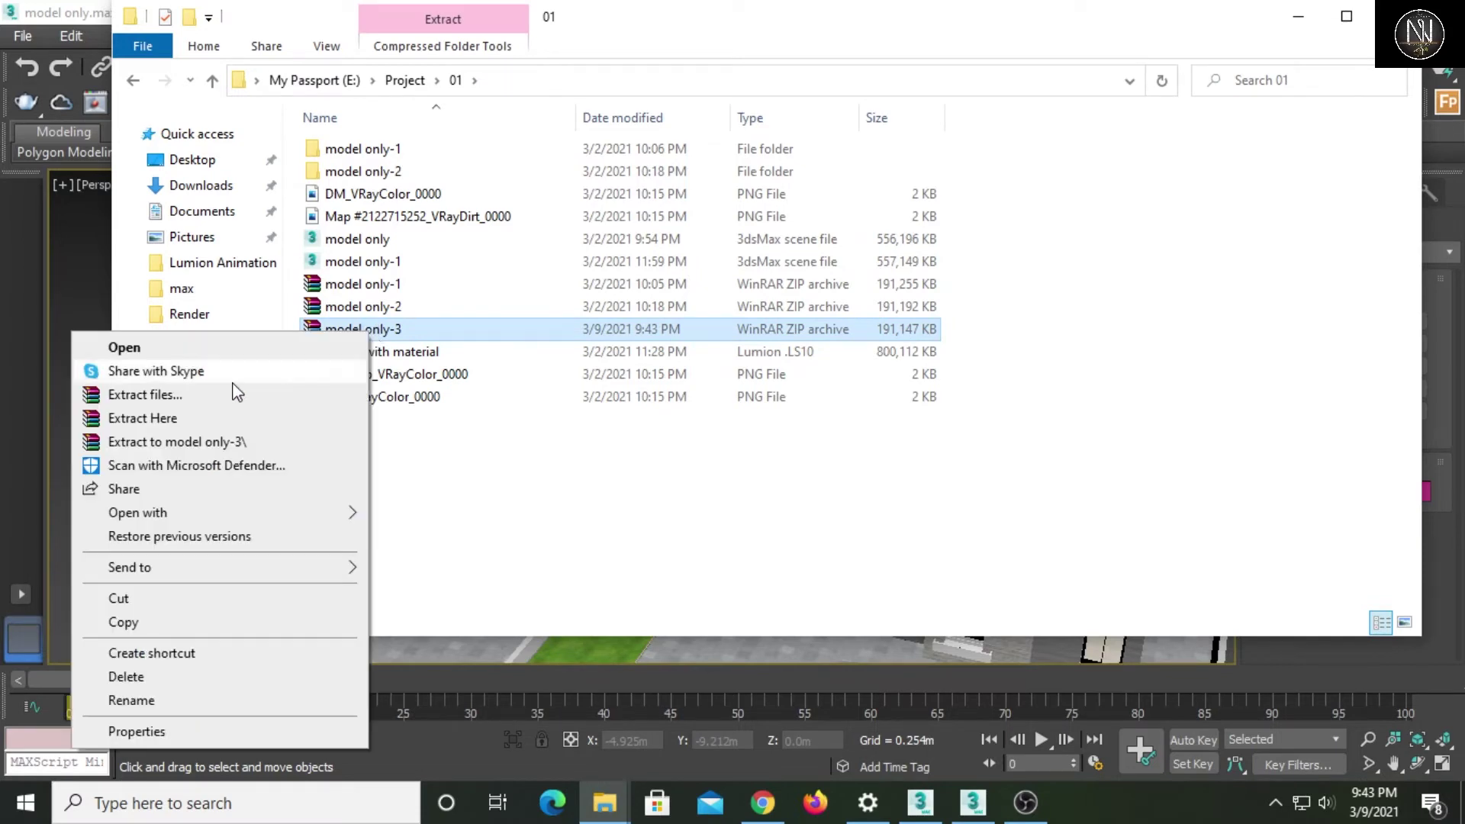
click(207, 395)
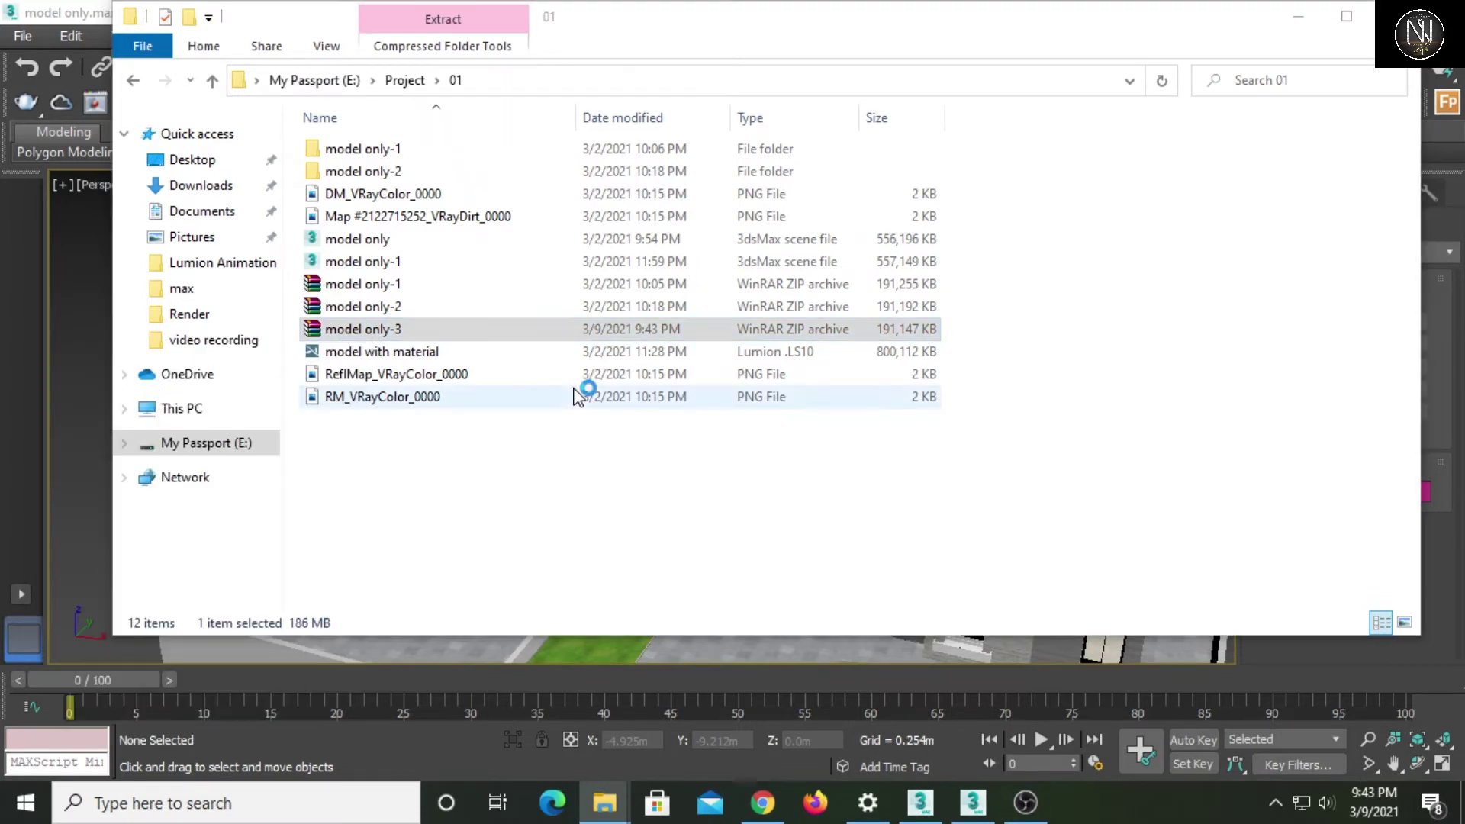
click(786, 620)
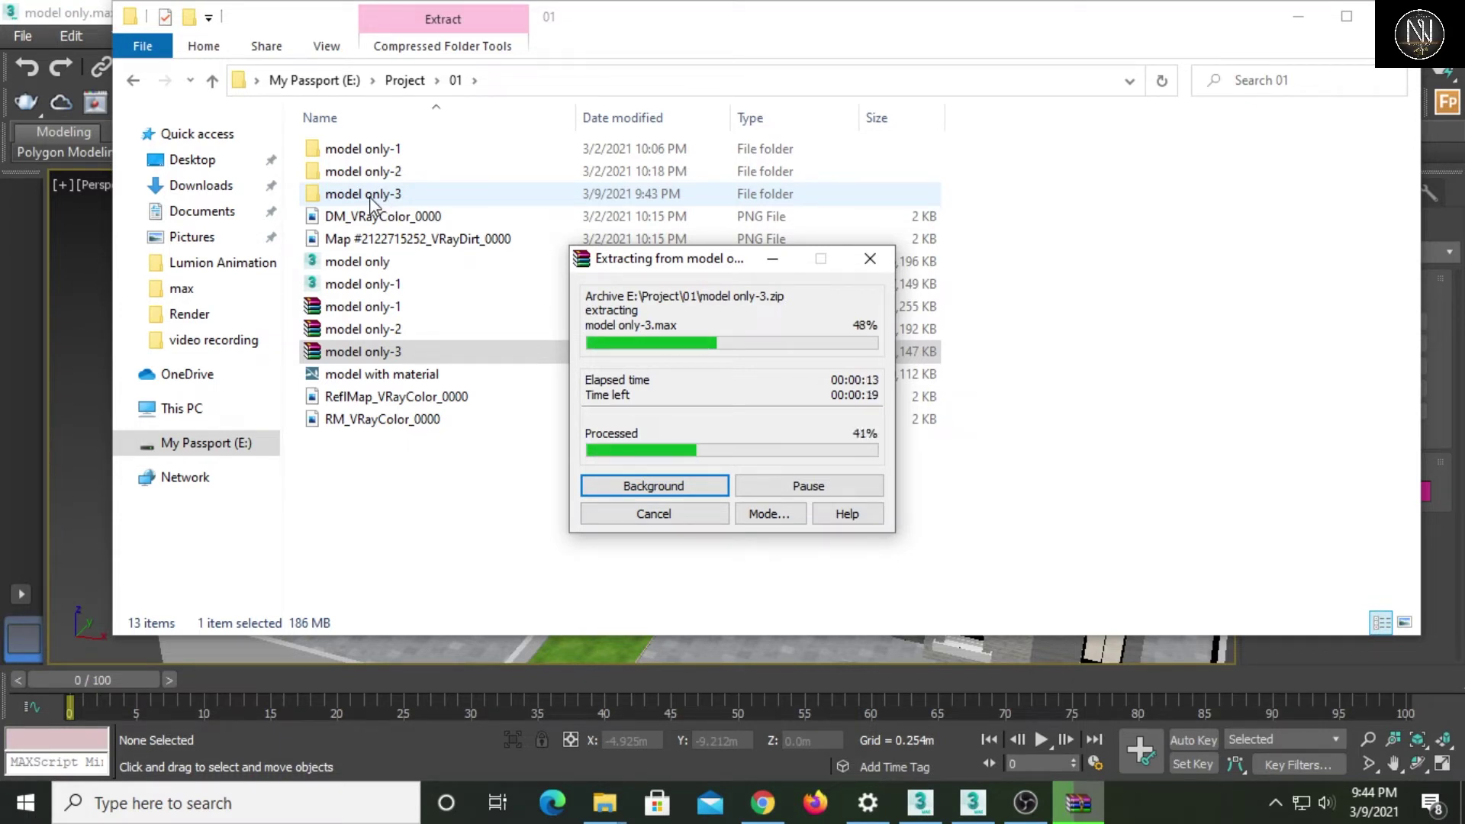
double_click(370, 200)
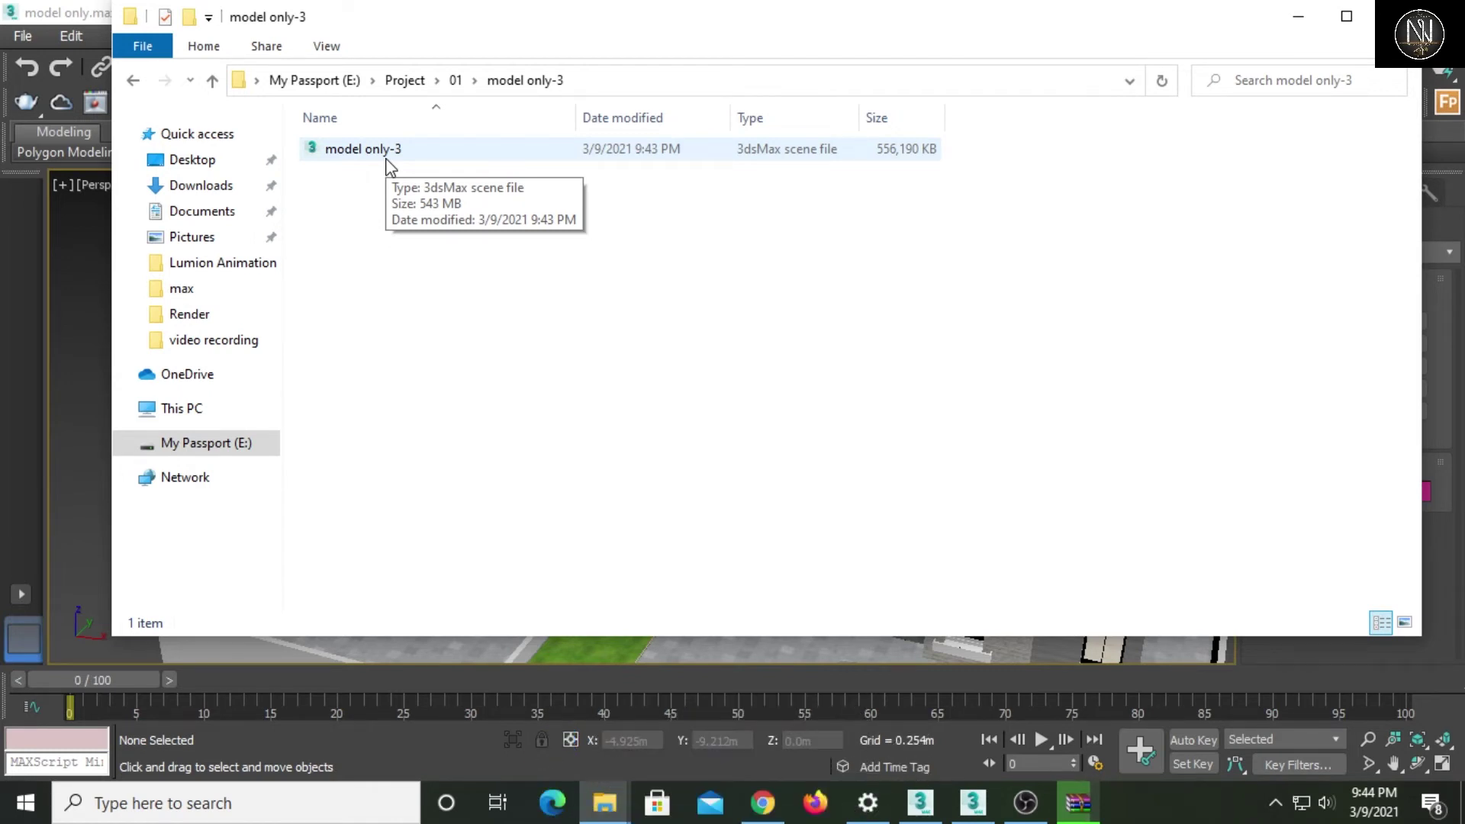
Restore and hide the folder window, then select the roof line and orbit around the house.
drag(586, 36, 619, 243)
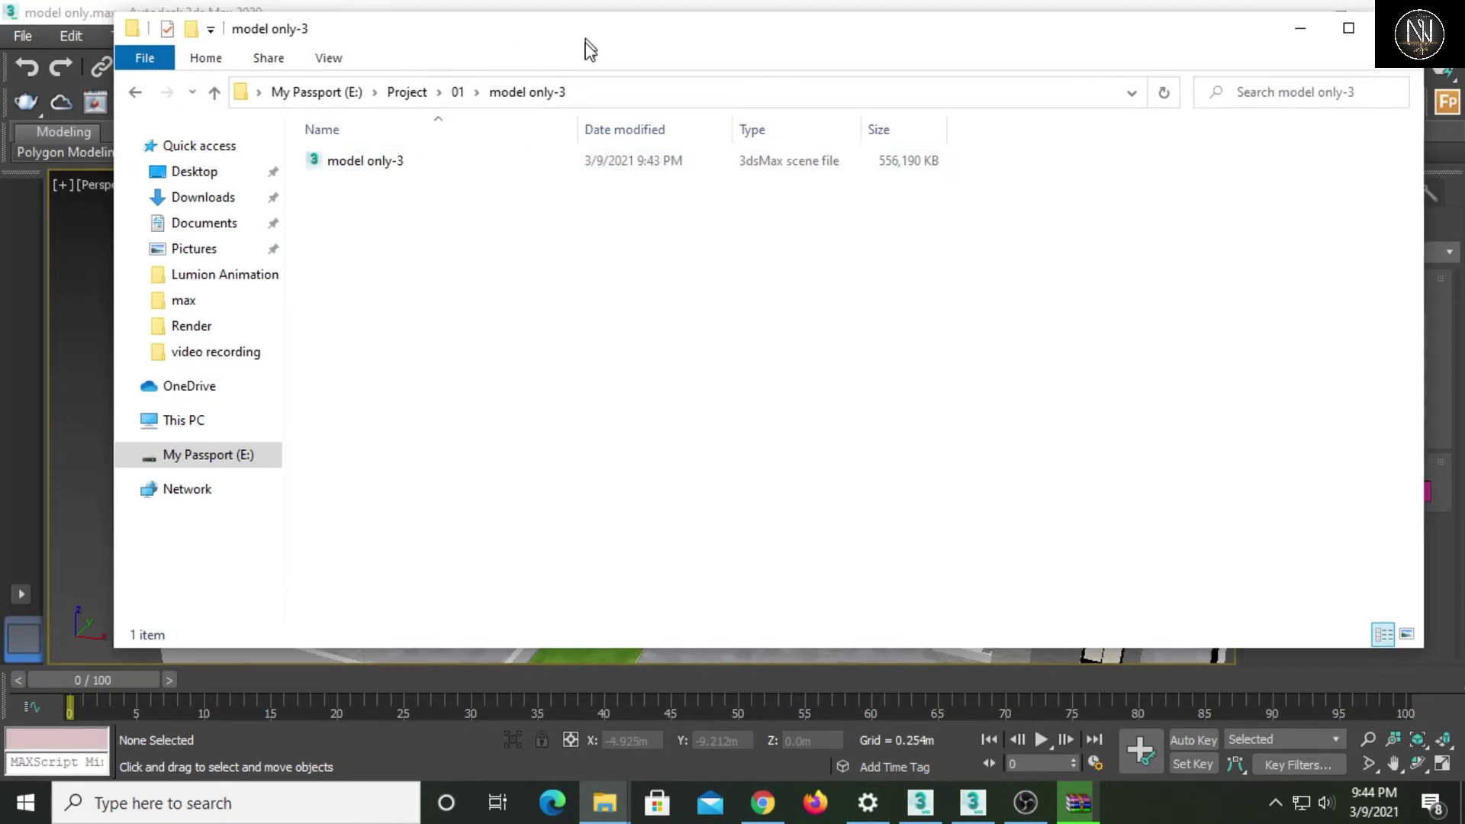
click(1330, 222)
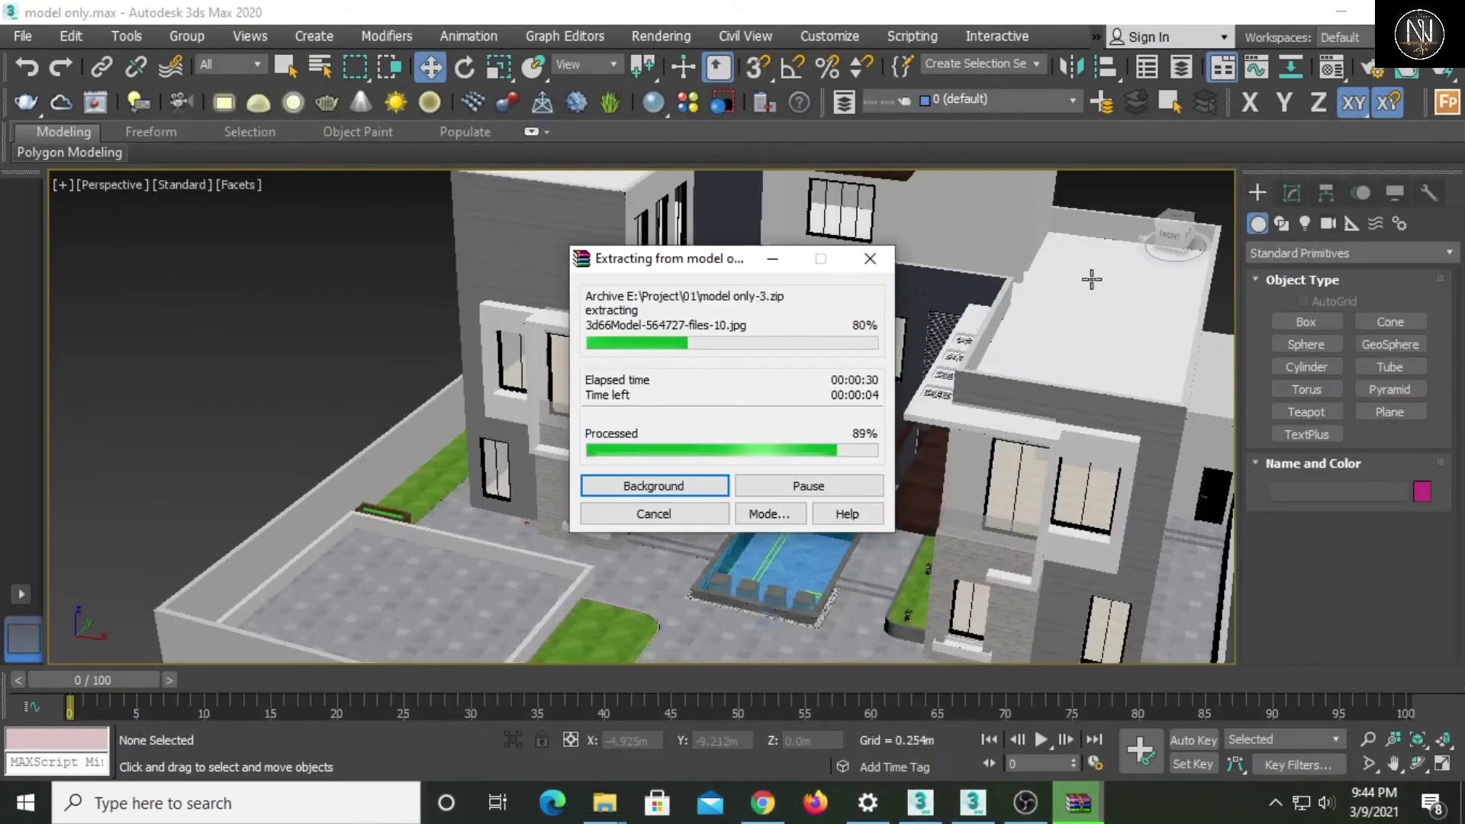
click(1029, 351)
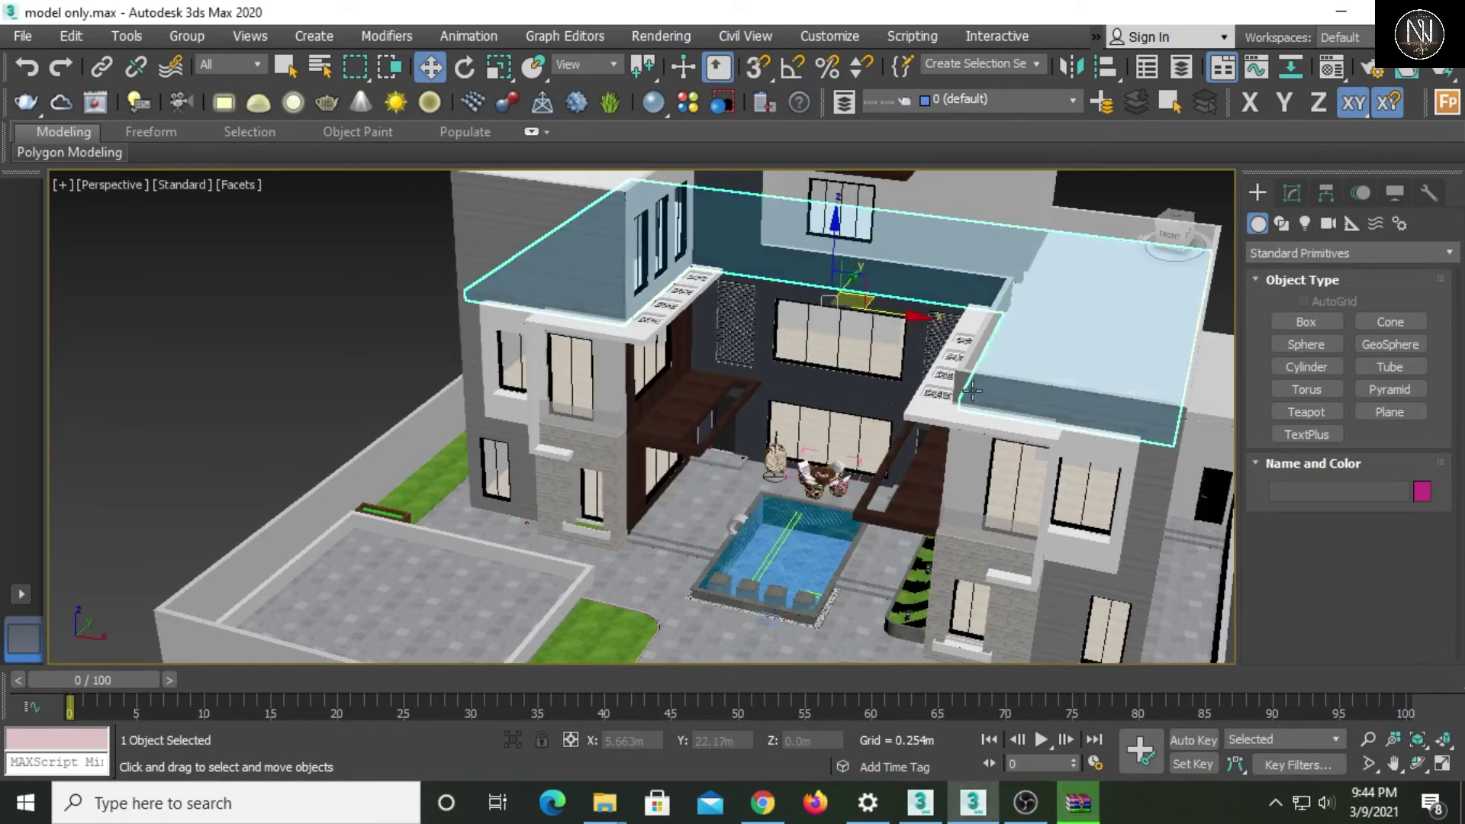
scroll(1029, 352, up, 2)
scroll(1029, 351, up, 2)
mouse_move(960, 377)
alt+middle_down()
mouse_move(900, 358)
mouse_move(847, 378)
mouse_move(905, 374)
mouse_move(833, 377)
alt+middle_up()
scroll(846, 377, down, 3)
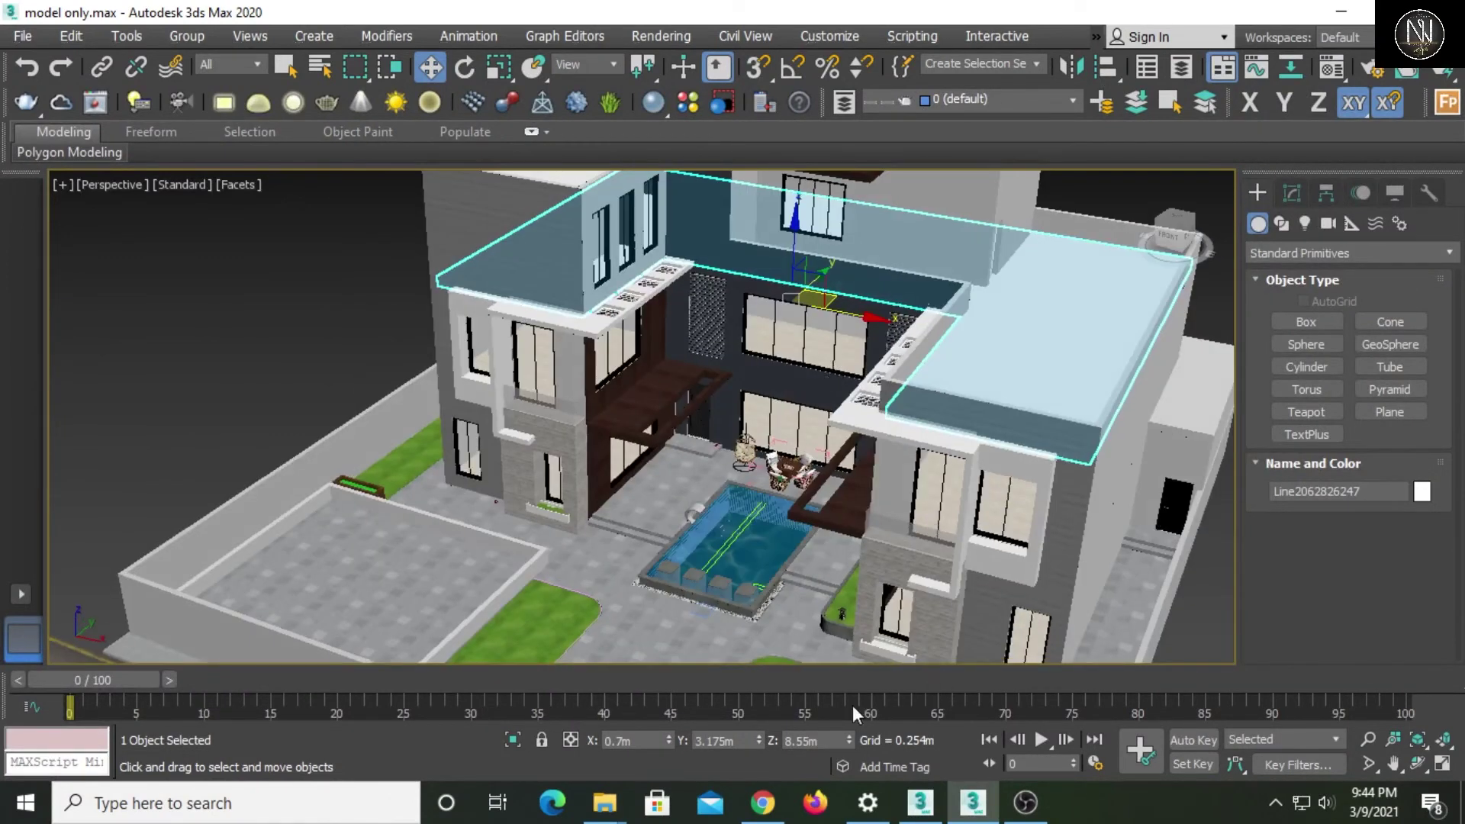
mouse_move(604, 802)
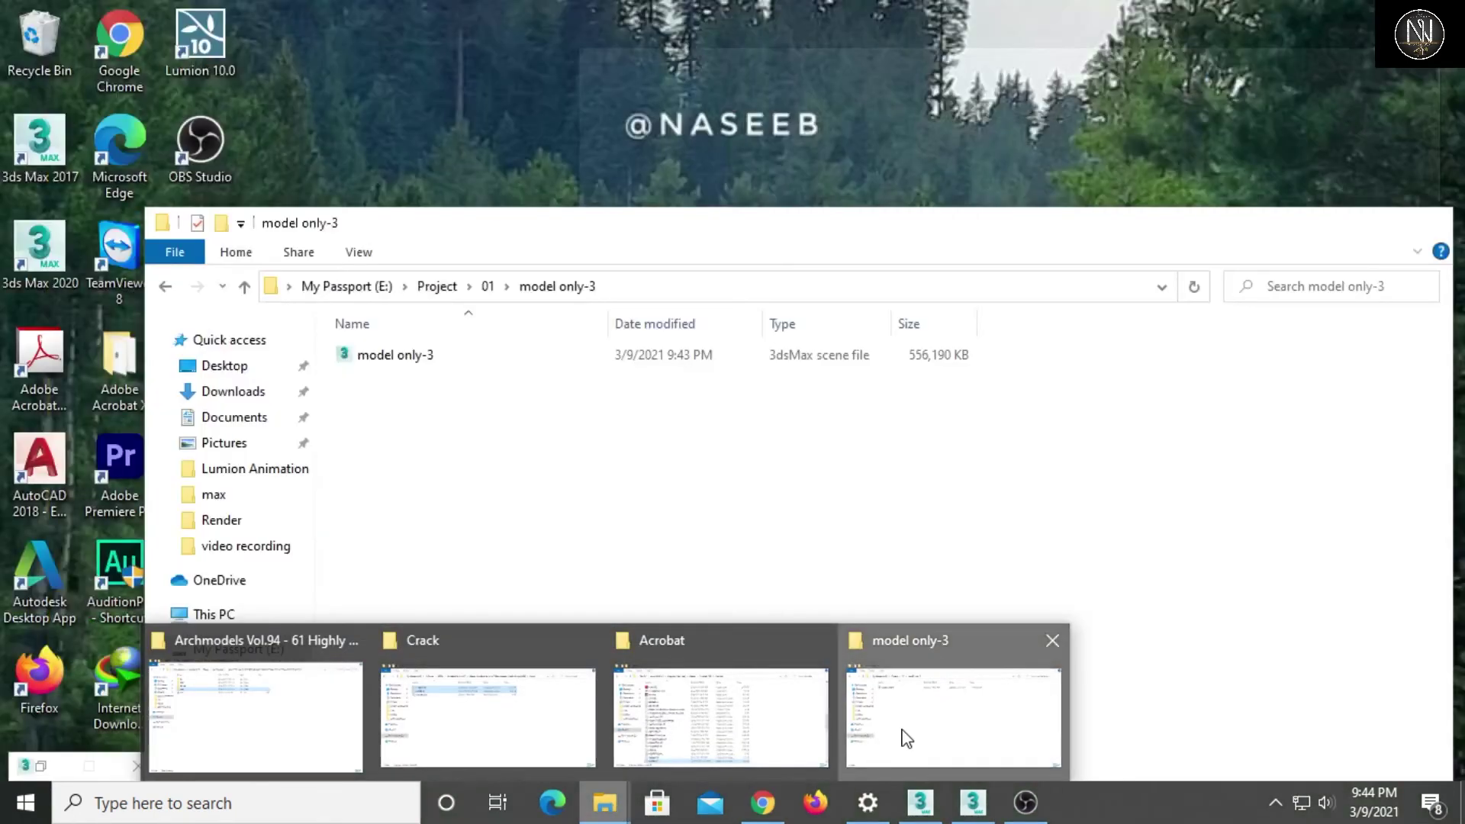
Browse the model only-3 folder into COLLECTION\MAPS\BRICK and its texture subfolder.
click(904, 737)
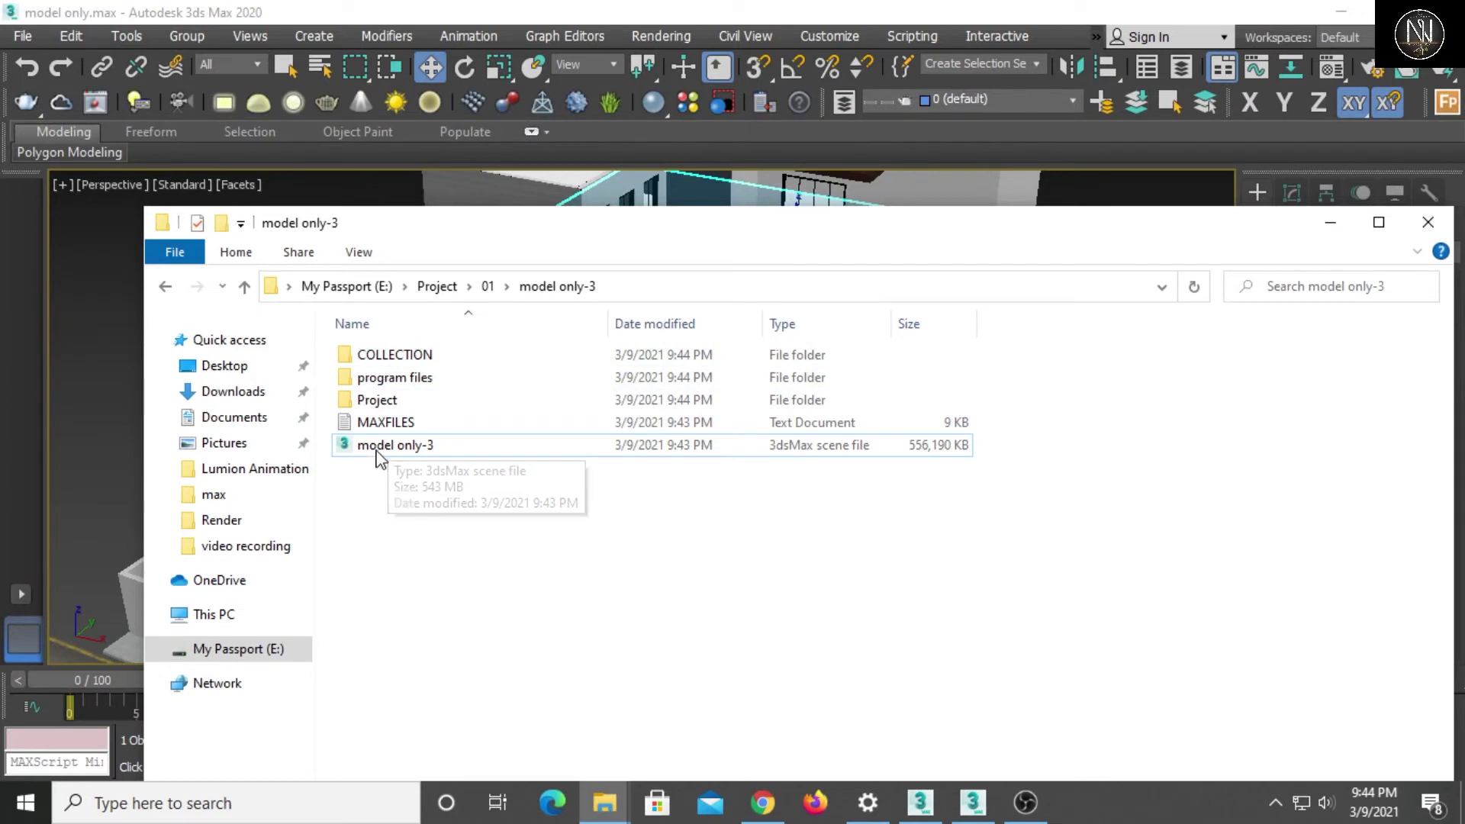
double_click(390, 357)
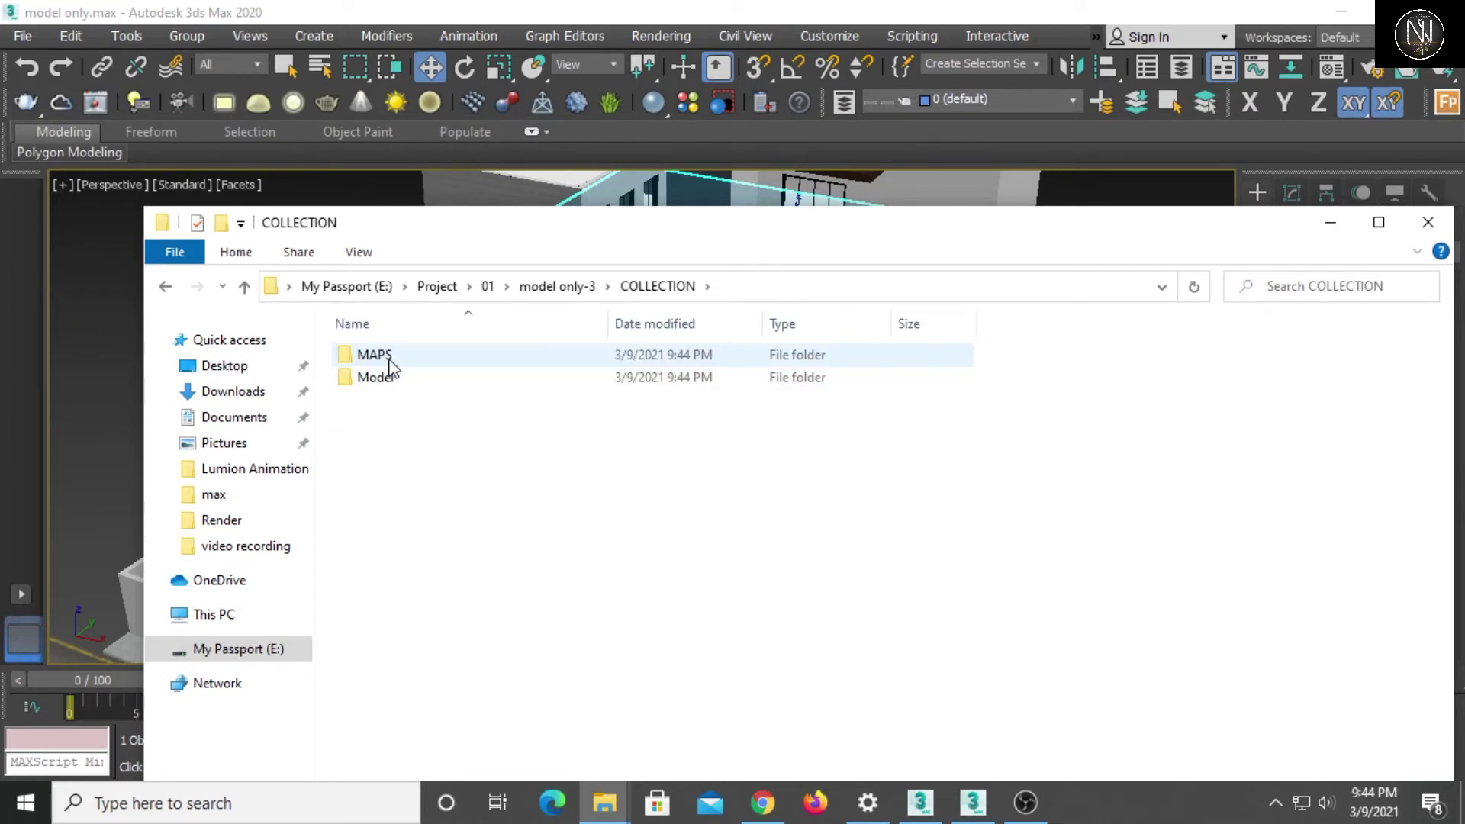
double_click(377, 357)
double_click(385, 354)
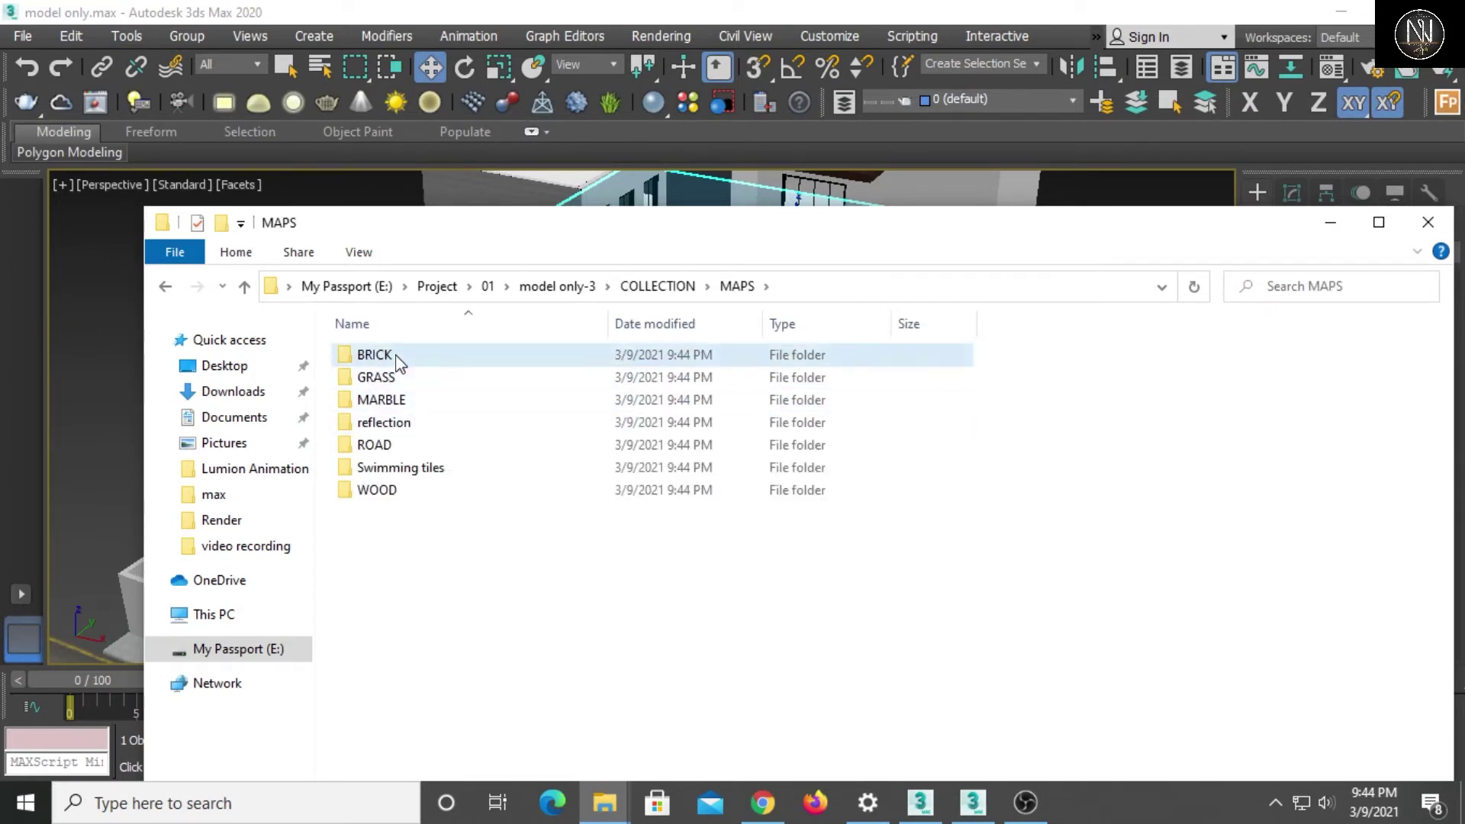
double_click(396, 363)
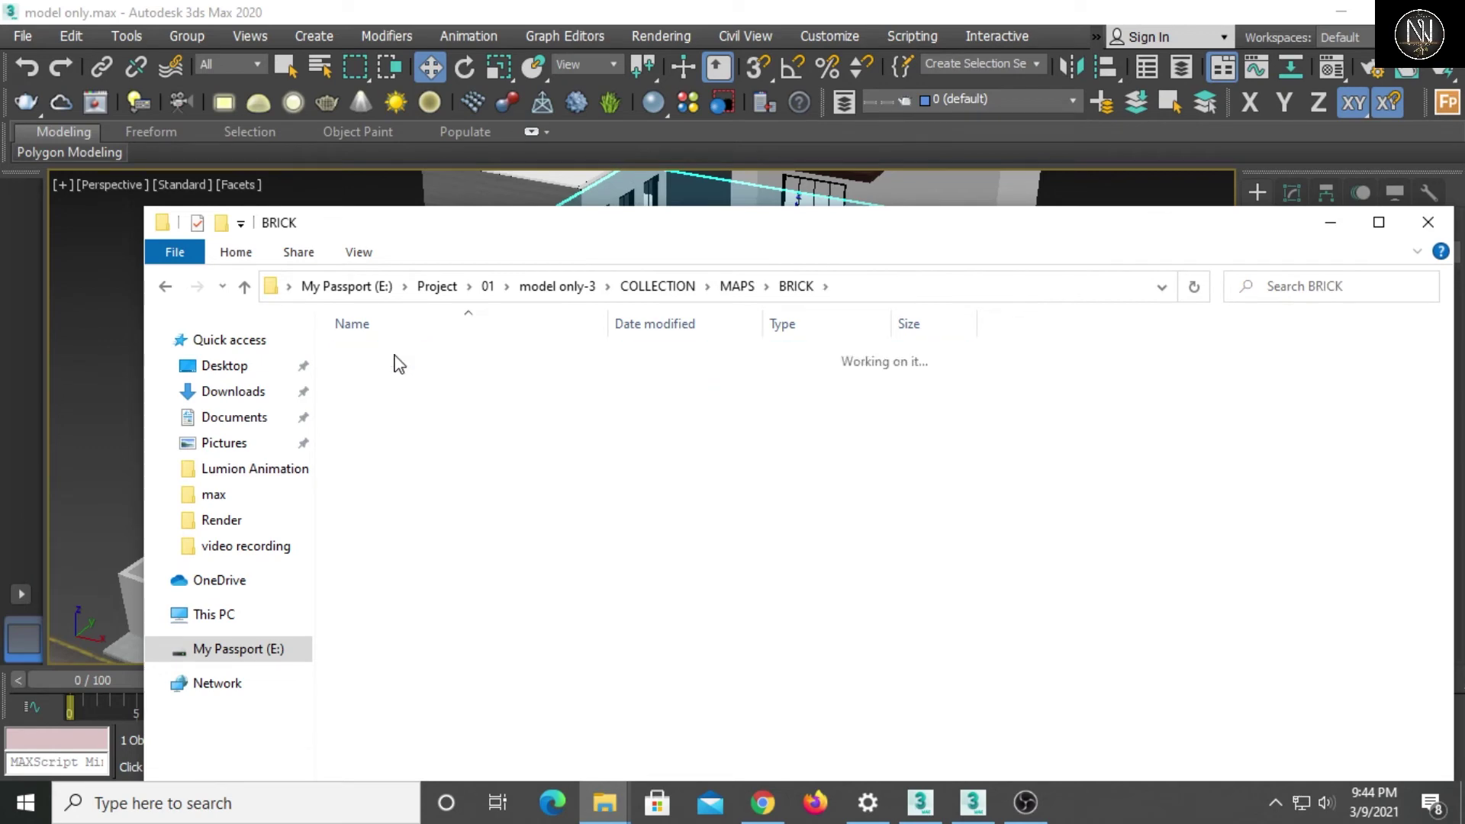
Lower the folder window and orbit the view to face the brick wall.
drag(528, 251, 589, 560)
scroll(545, 482, up, 5)
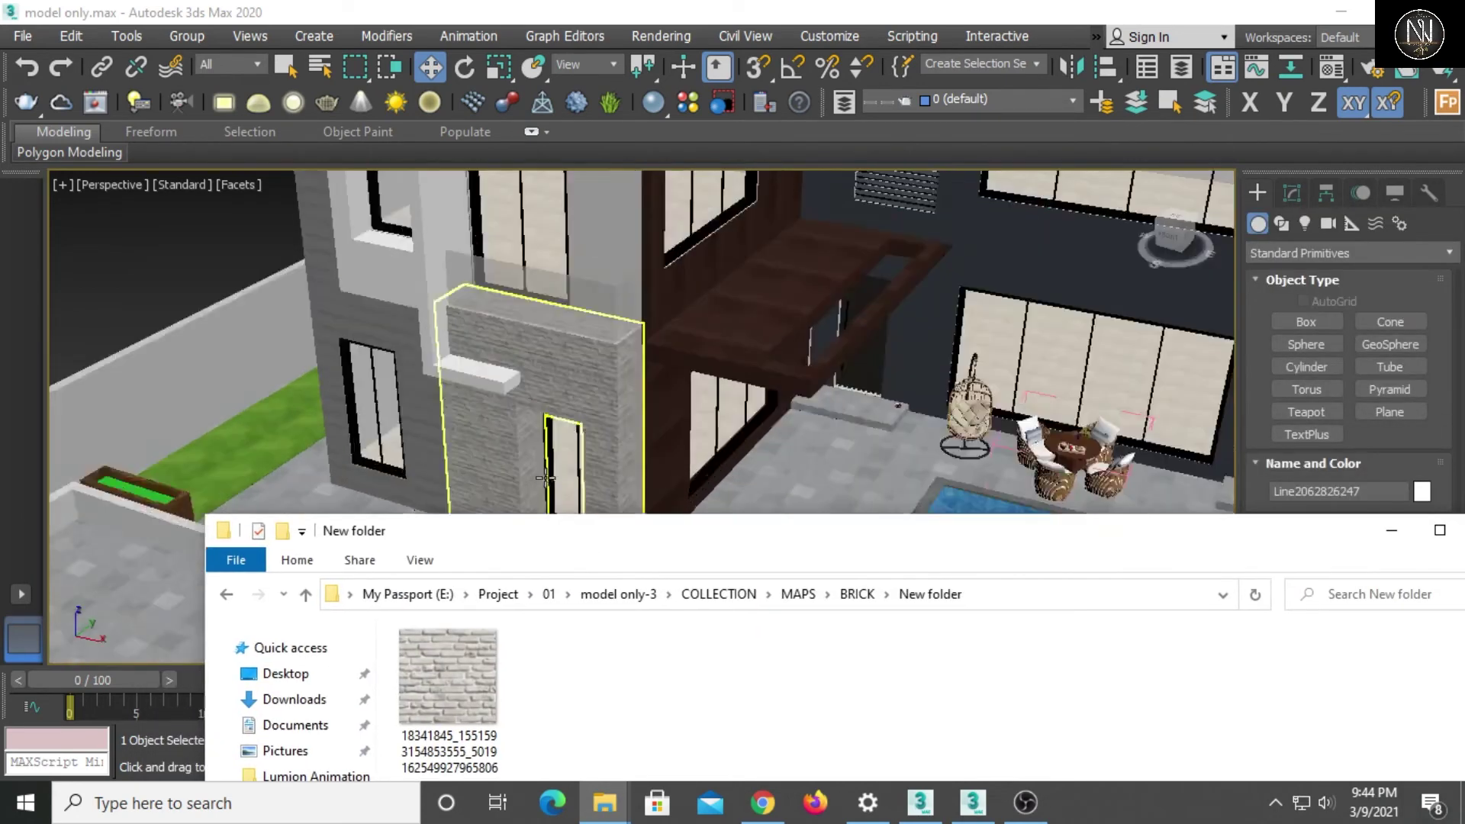
scroll(409, 479, up, 5)
alt+middle_drag(582, 513, 576, 534)
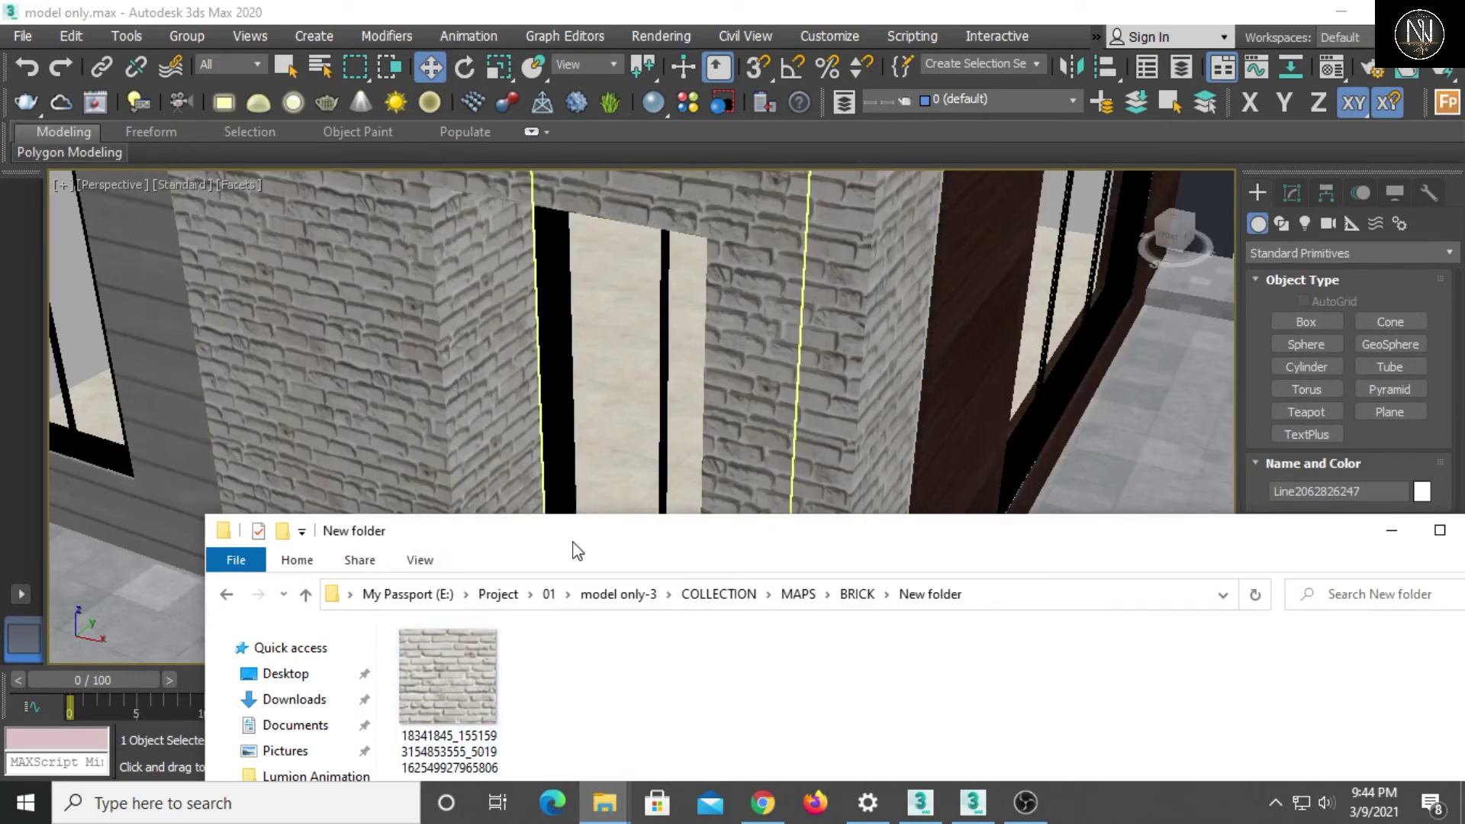
drag(575, 543, 620, 405)
Go back to MAPS, open GRASS, and pan to the grass planter by the pool.
key(BackSpace)
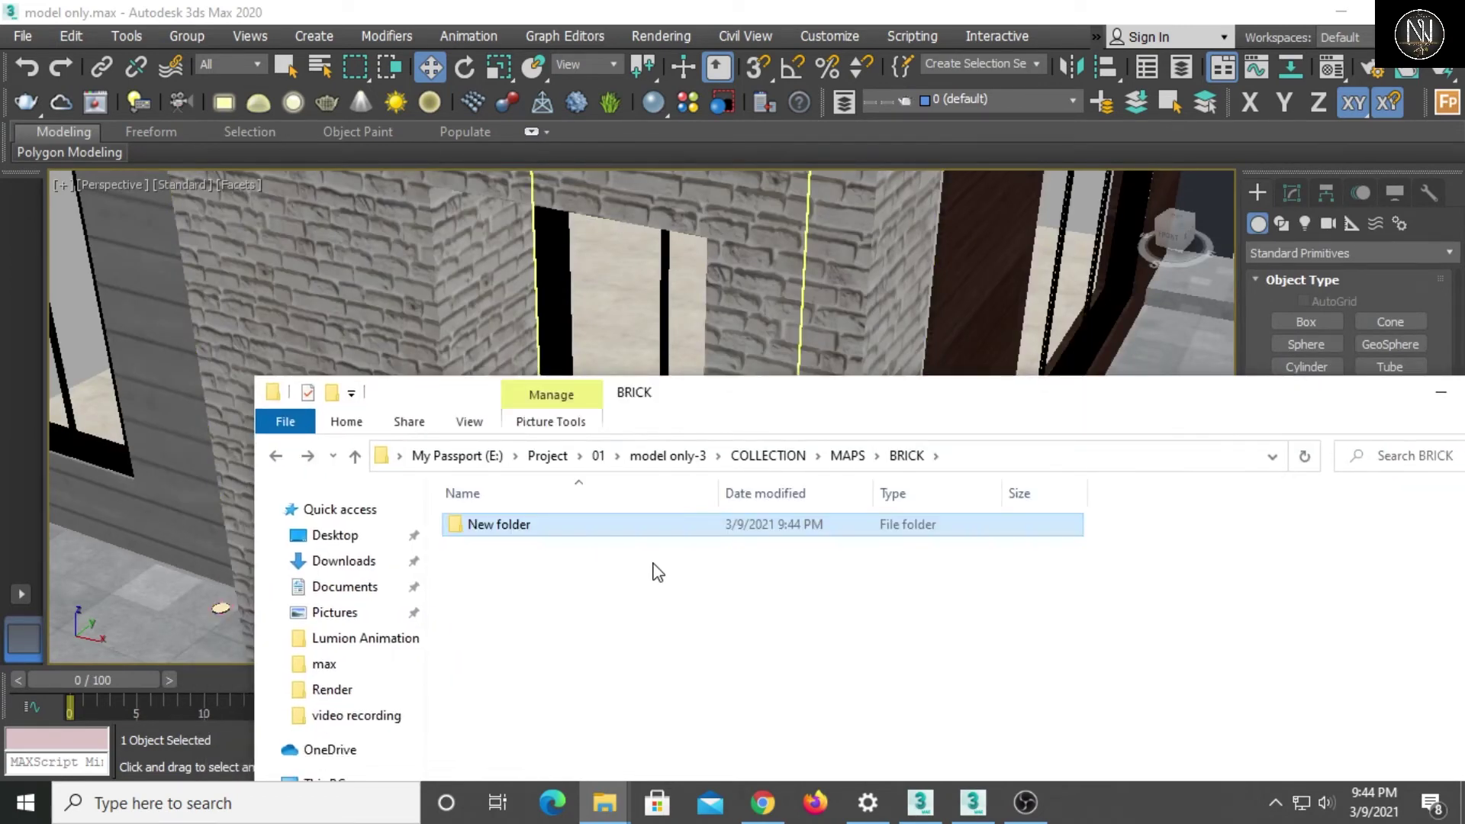
key(BackSpace)
double_click(514, 548)
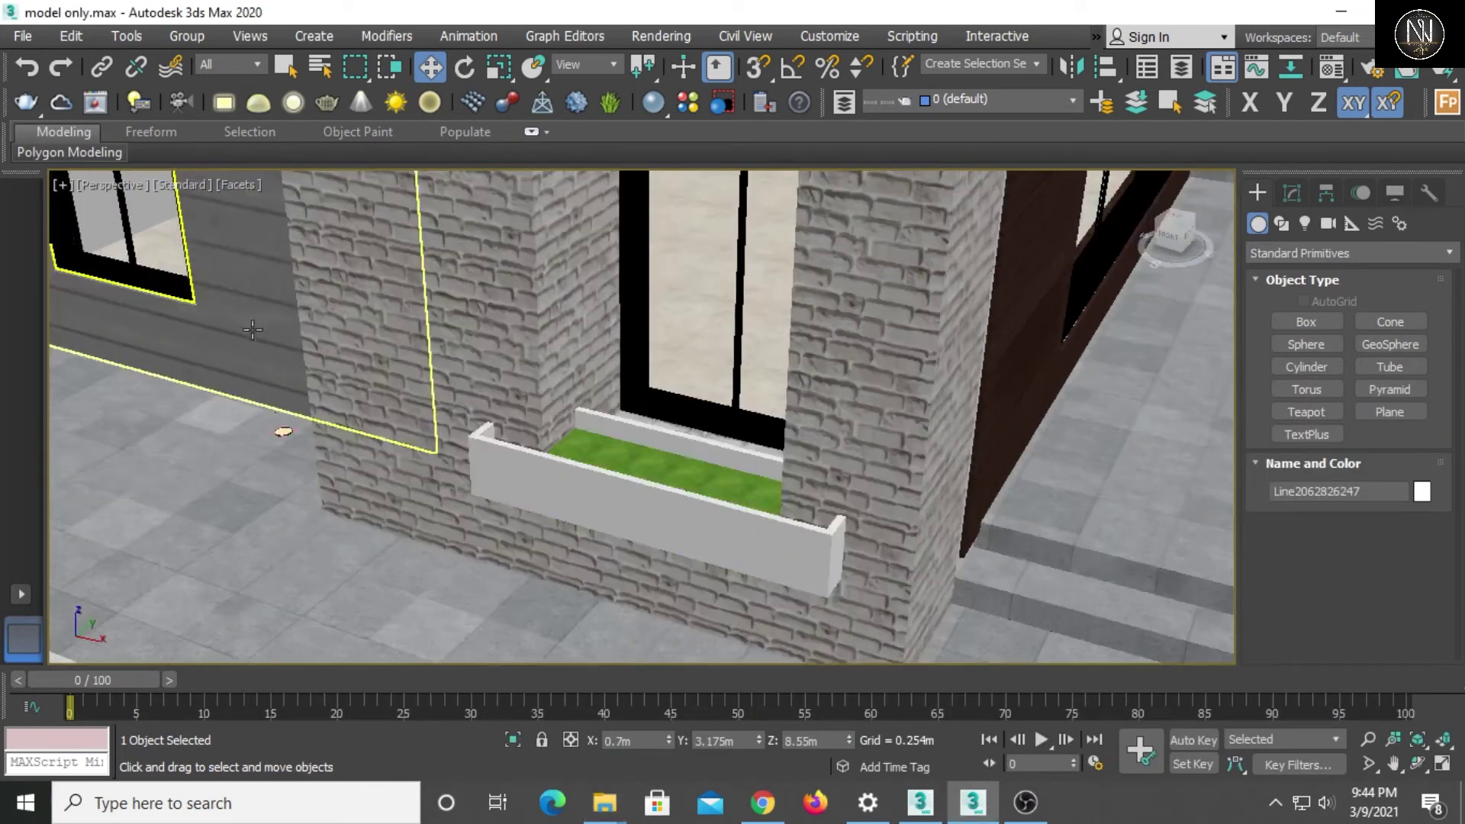
scroll(404, 390, down, 5)
mouse_move(397, 367)
middle_down()
mouse_move(404, 389)
mouse_move(446, 339)
middle_up()
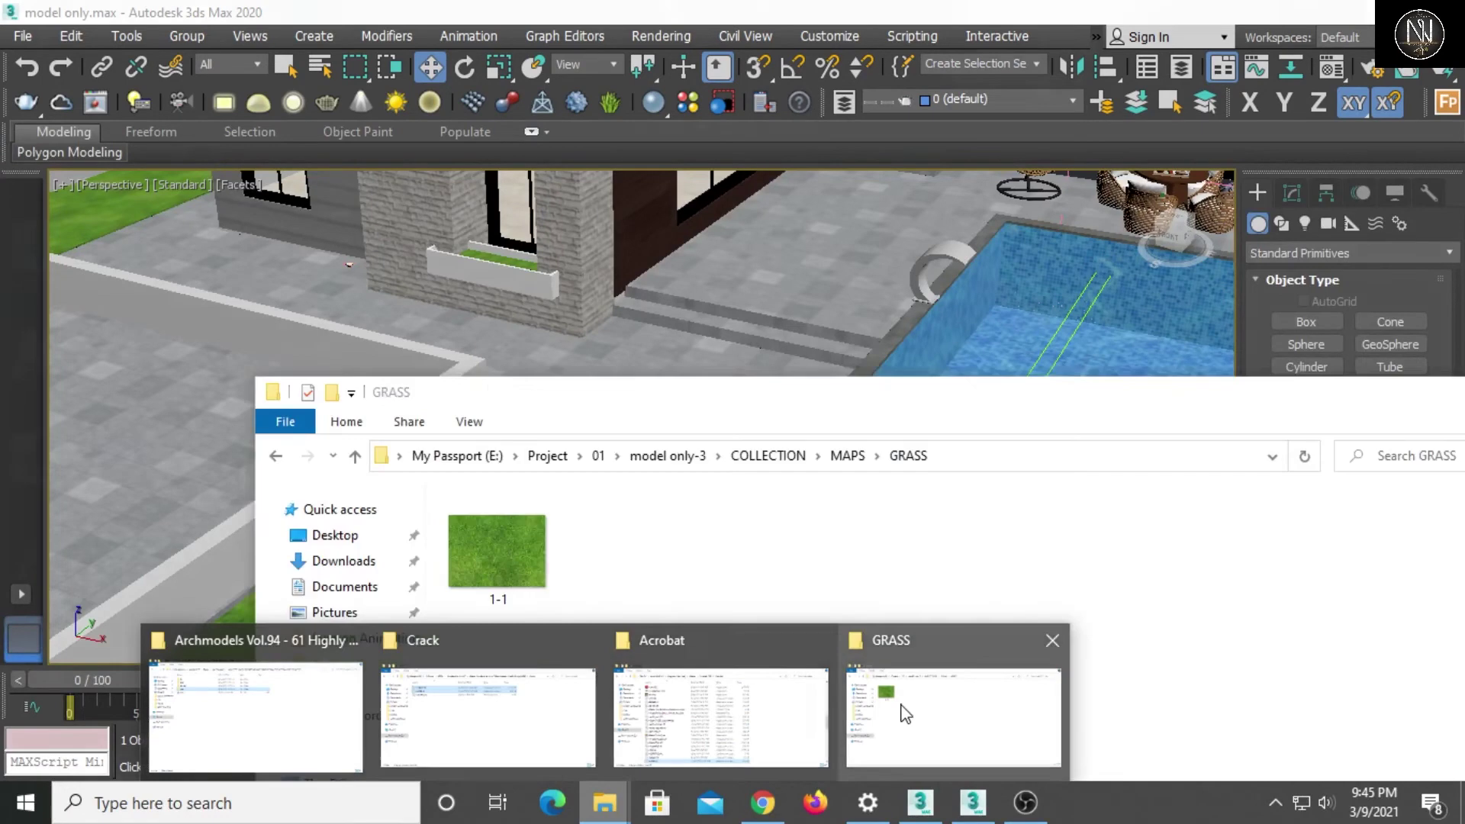
mouse_move(604, 803)
click(902, 712)
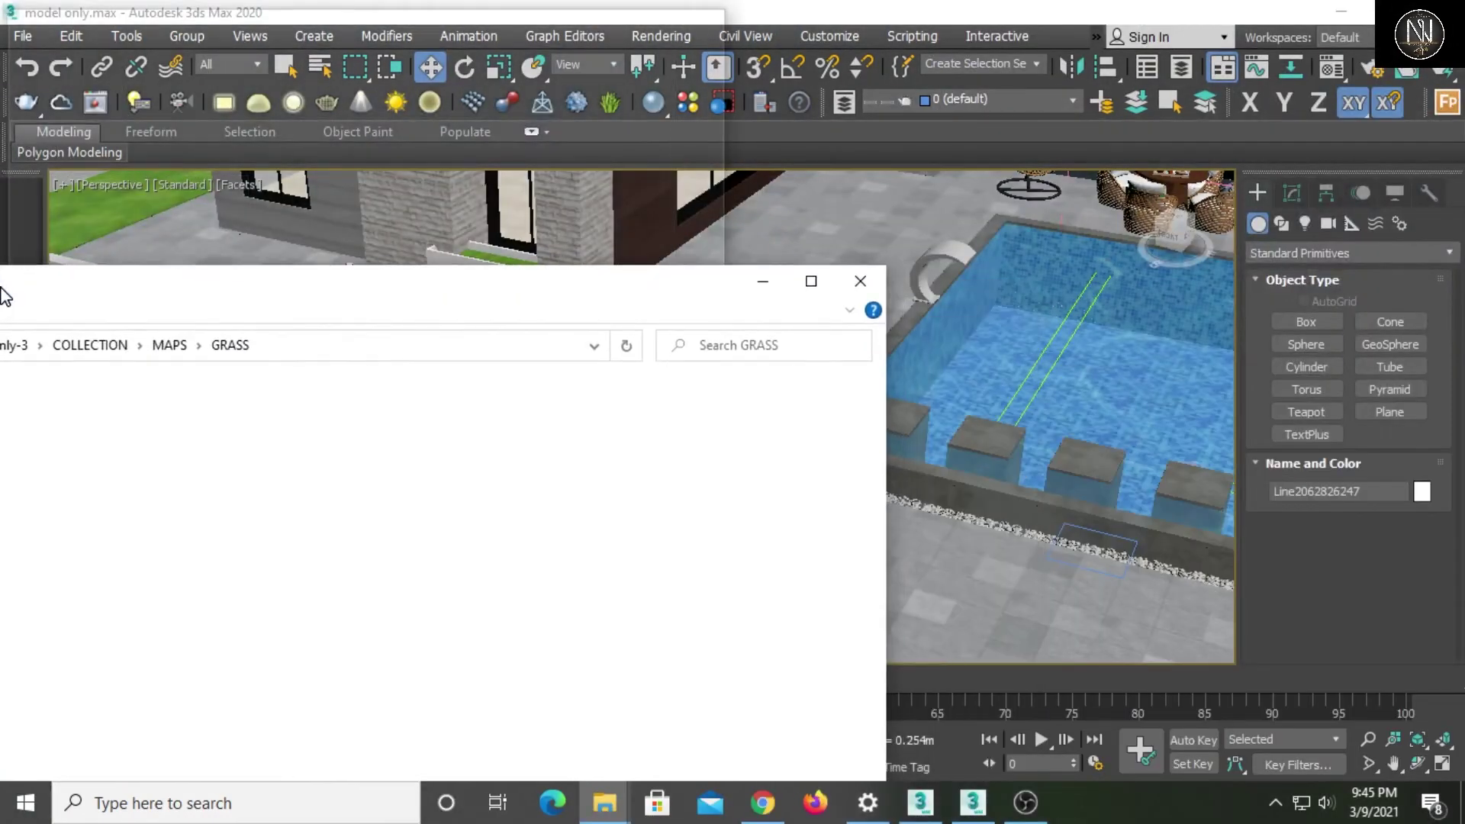
Dock the folder on the left half with 3ds Max on the right, back at MAPS.
drag(663, 402, 2, 295)
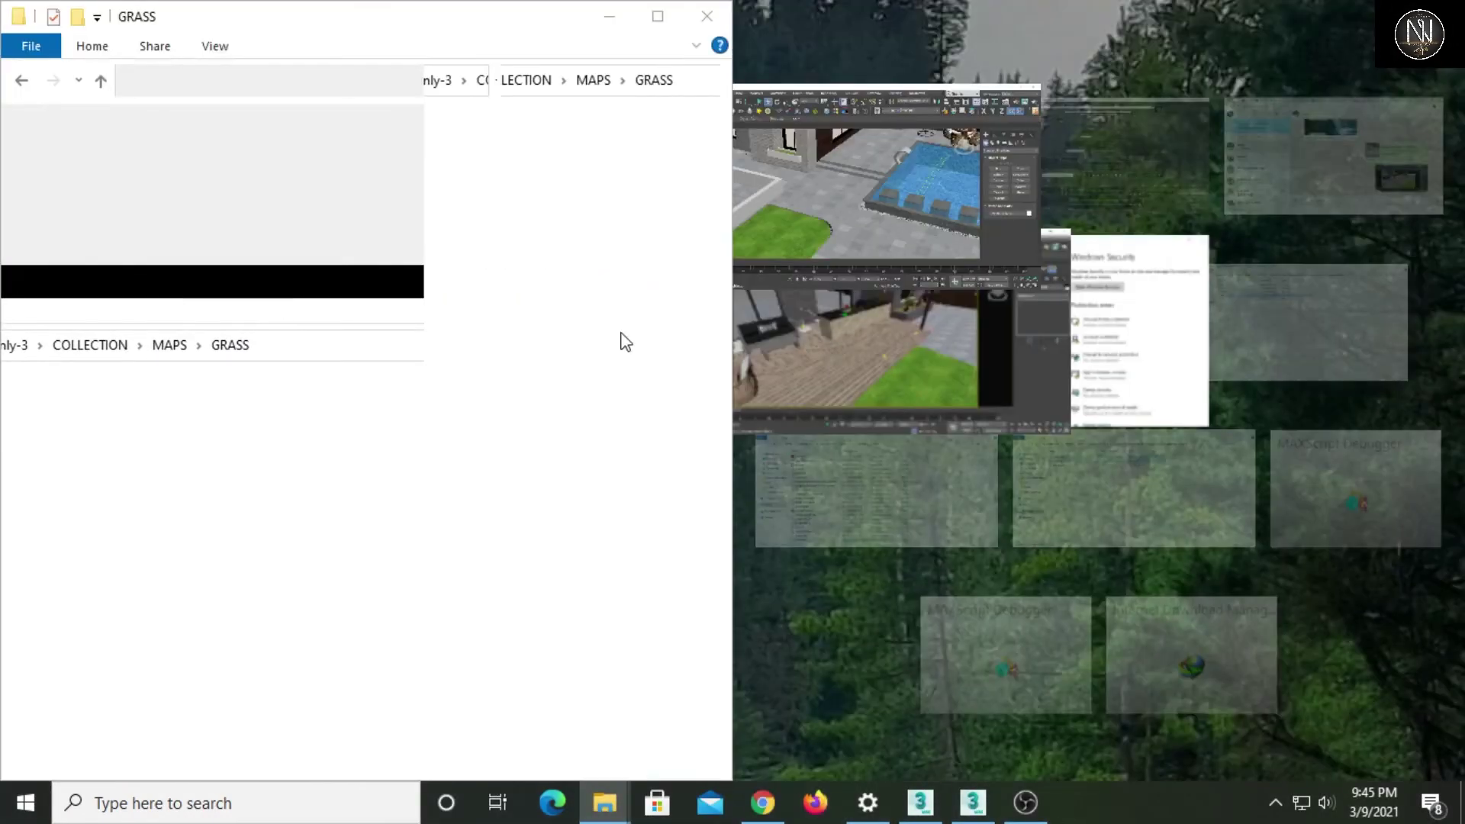
click(808, 192)
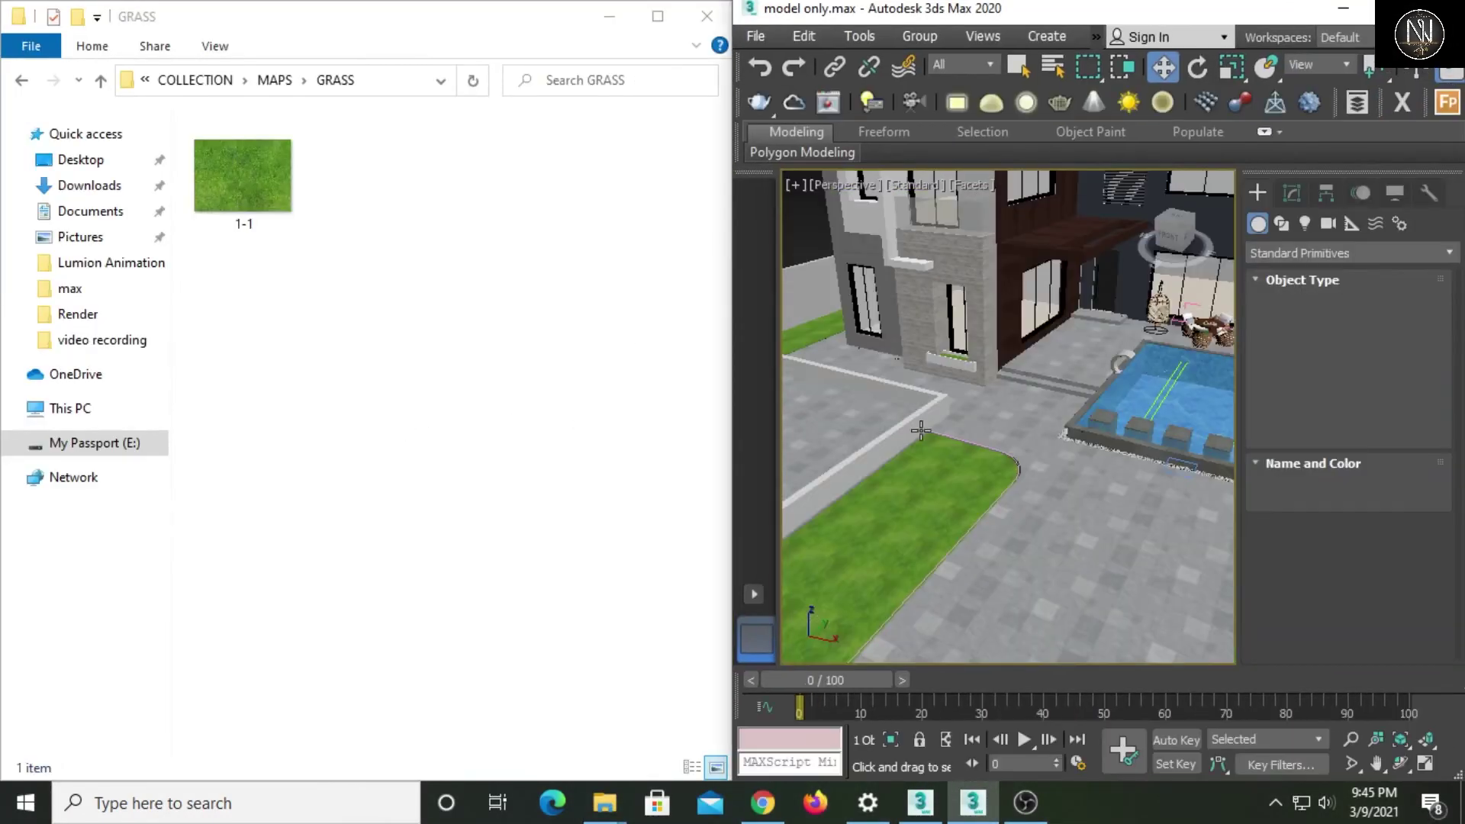
click(309, 289)
key(alt+Up)
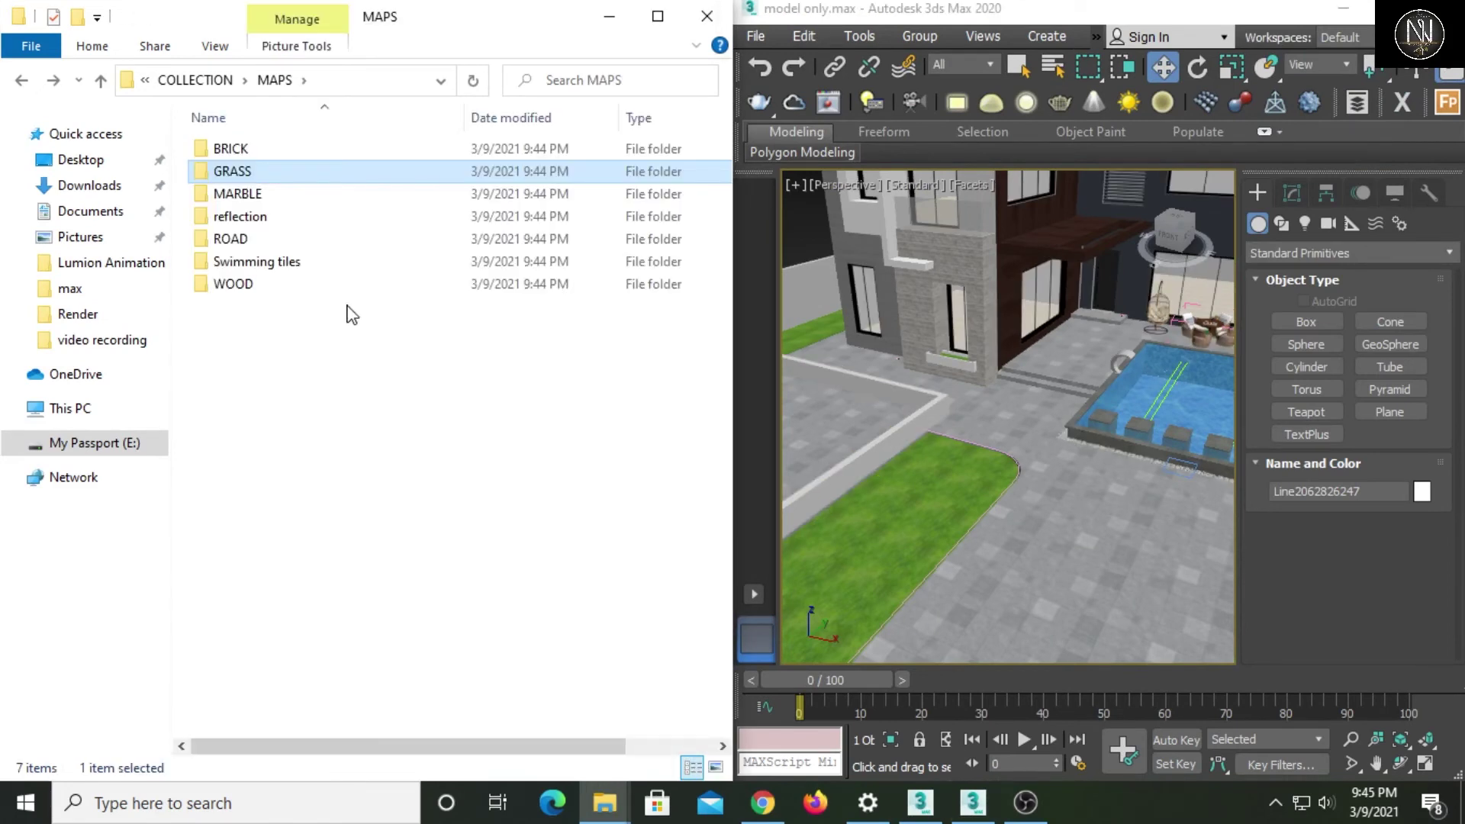
Review the MARBLE Material subfolders and the 1 (2) marble textures, then return to MAPS.
double_click(246, 194)
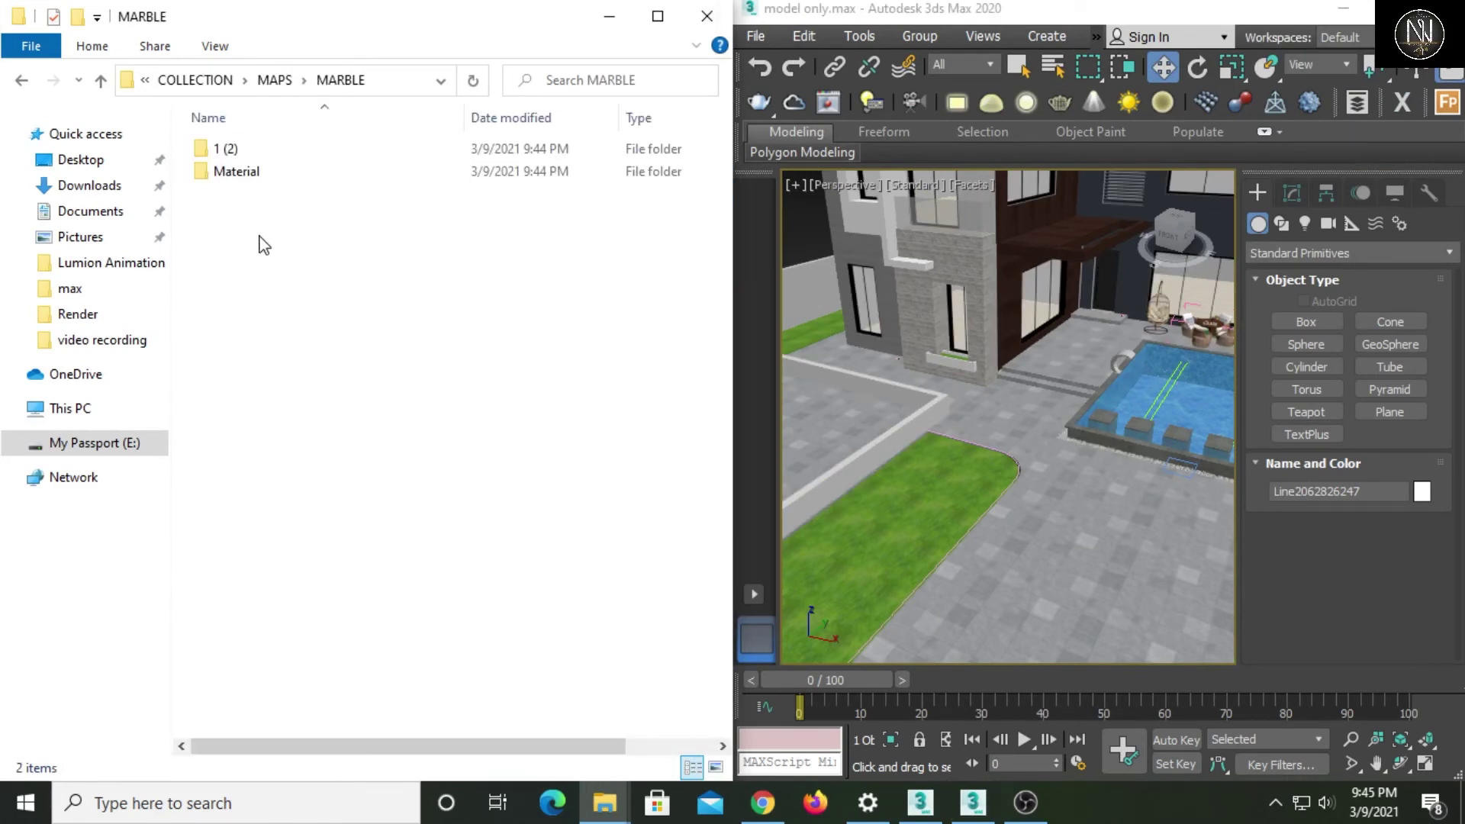
double_click(243, 172)
click(231, 153)
double_click(231, 153)
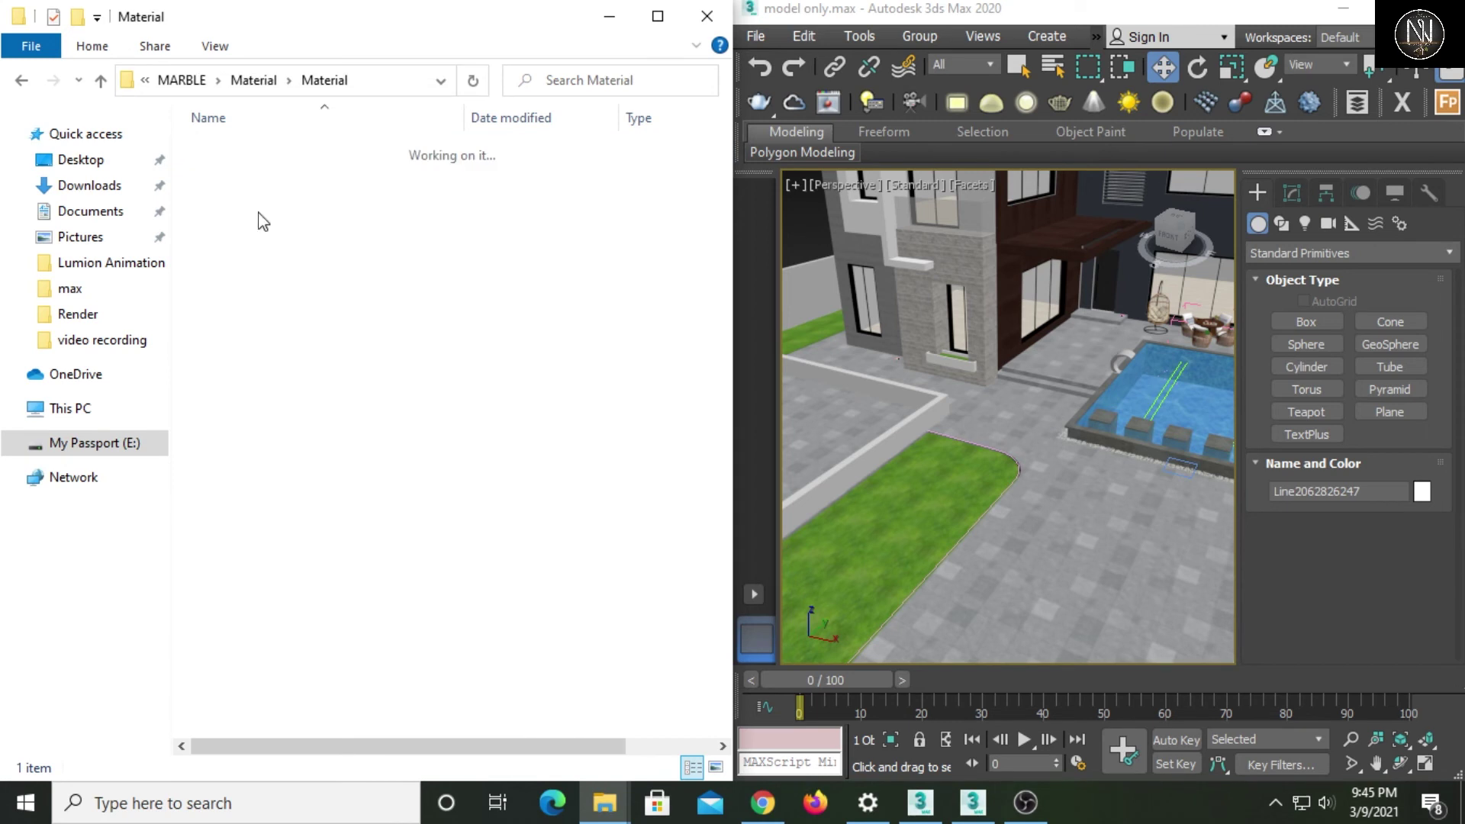
key(BackSpace)
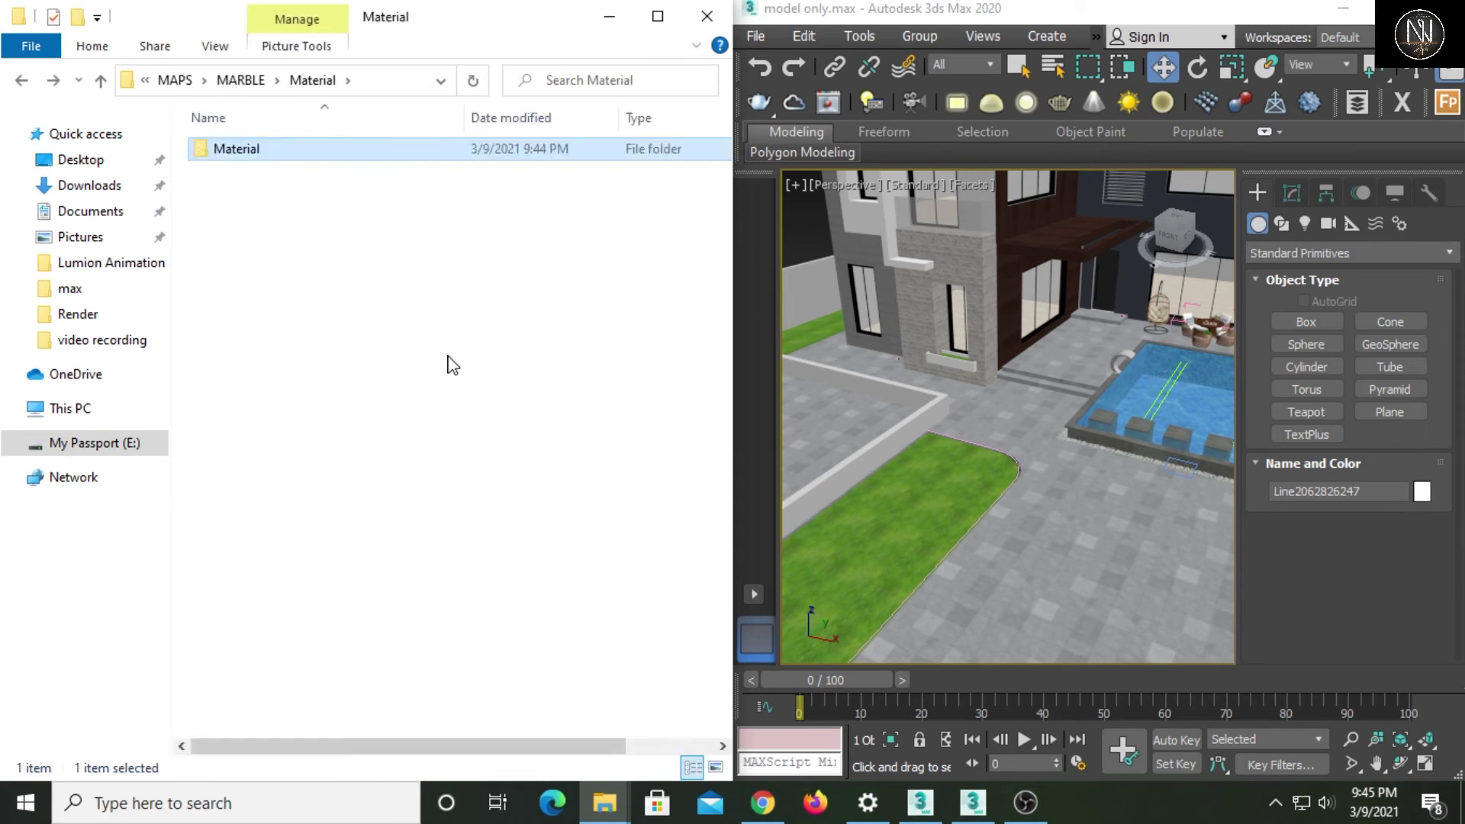
key(BackSpace)
double_click(249, 151)
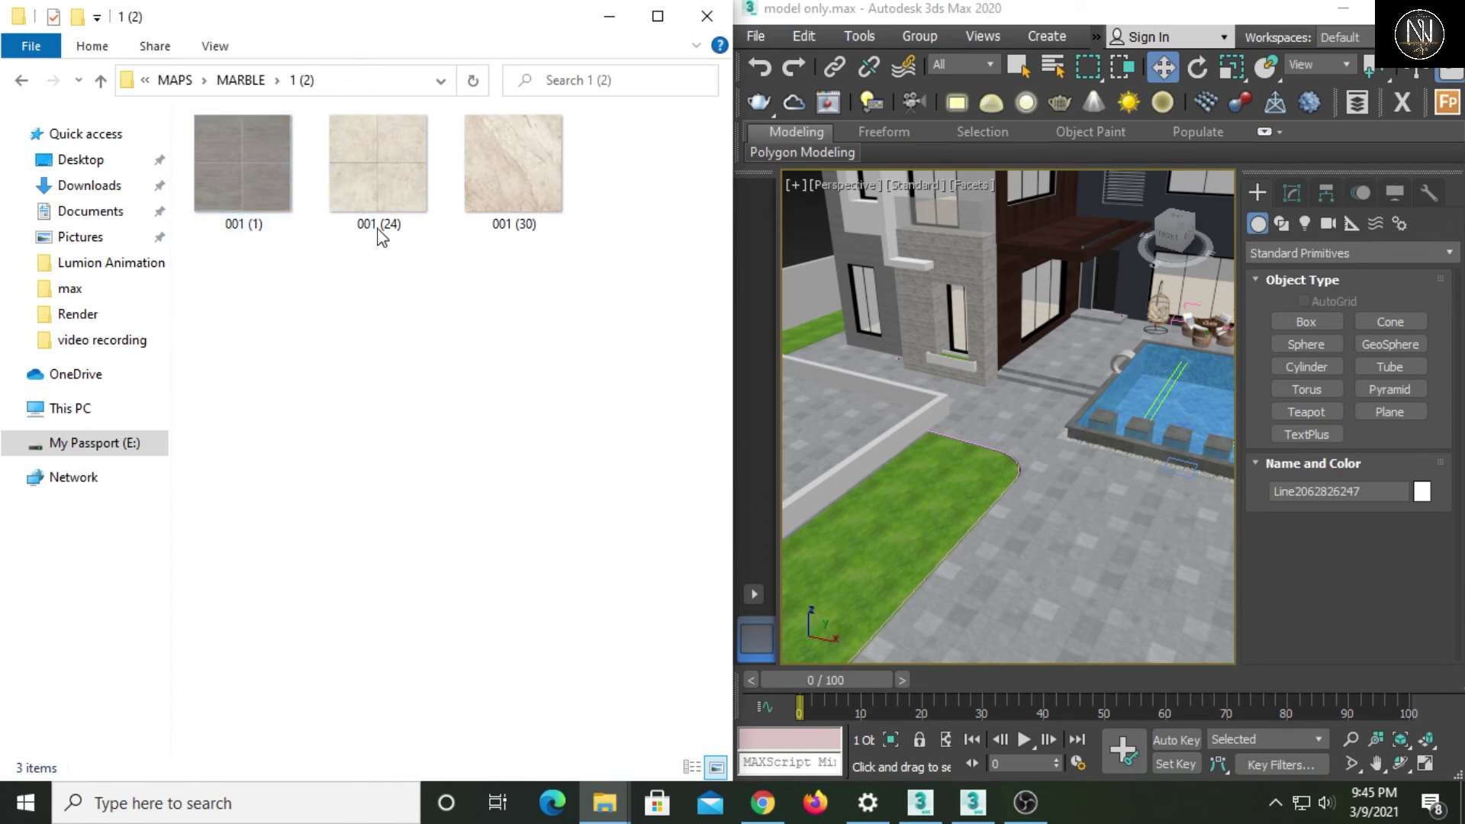
key(BackSpace)
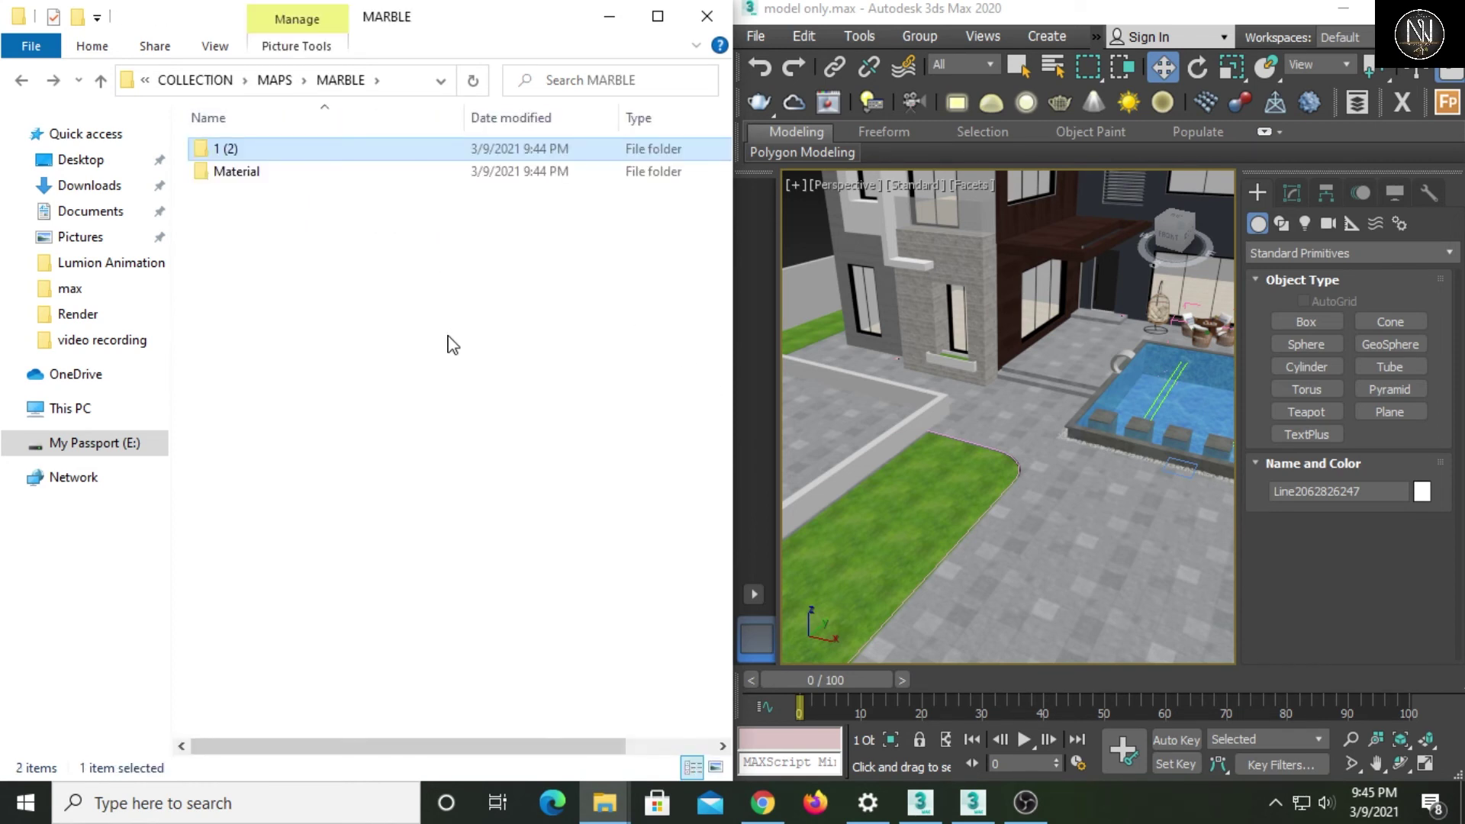
key(BackSpace)
Open ROAD > road to check road texture '3', orbit out over the site, and step back.
double_click(245, 239)
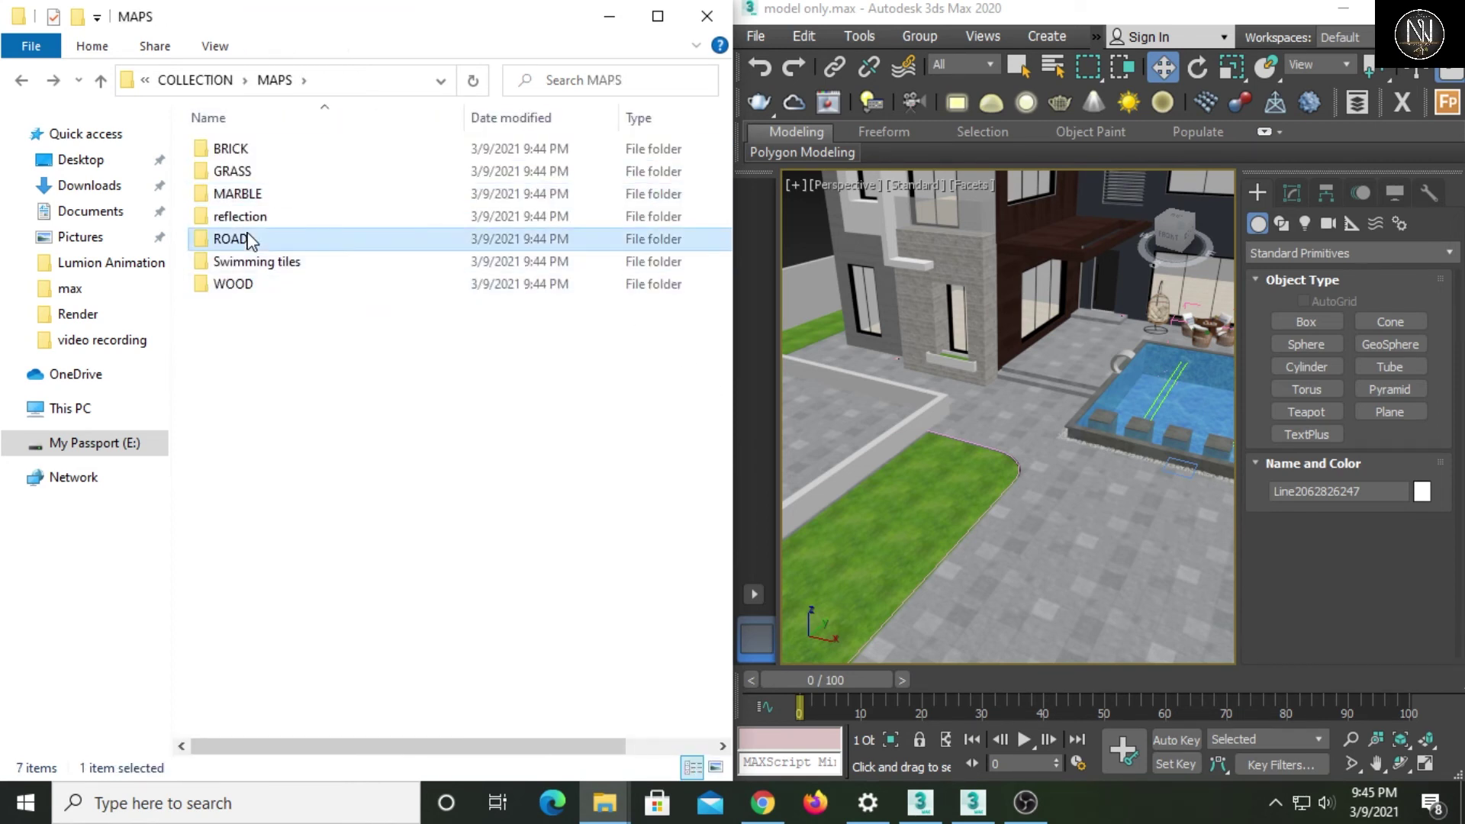
click(241, 153)
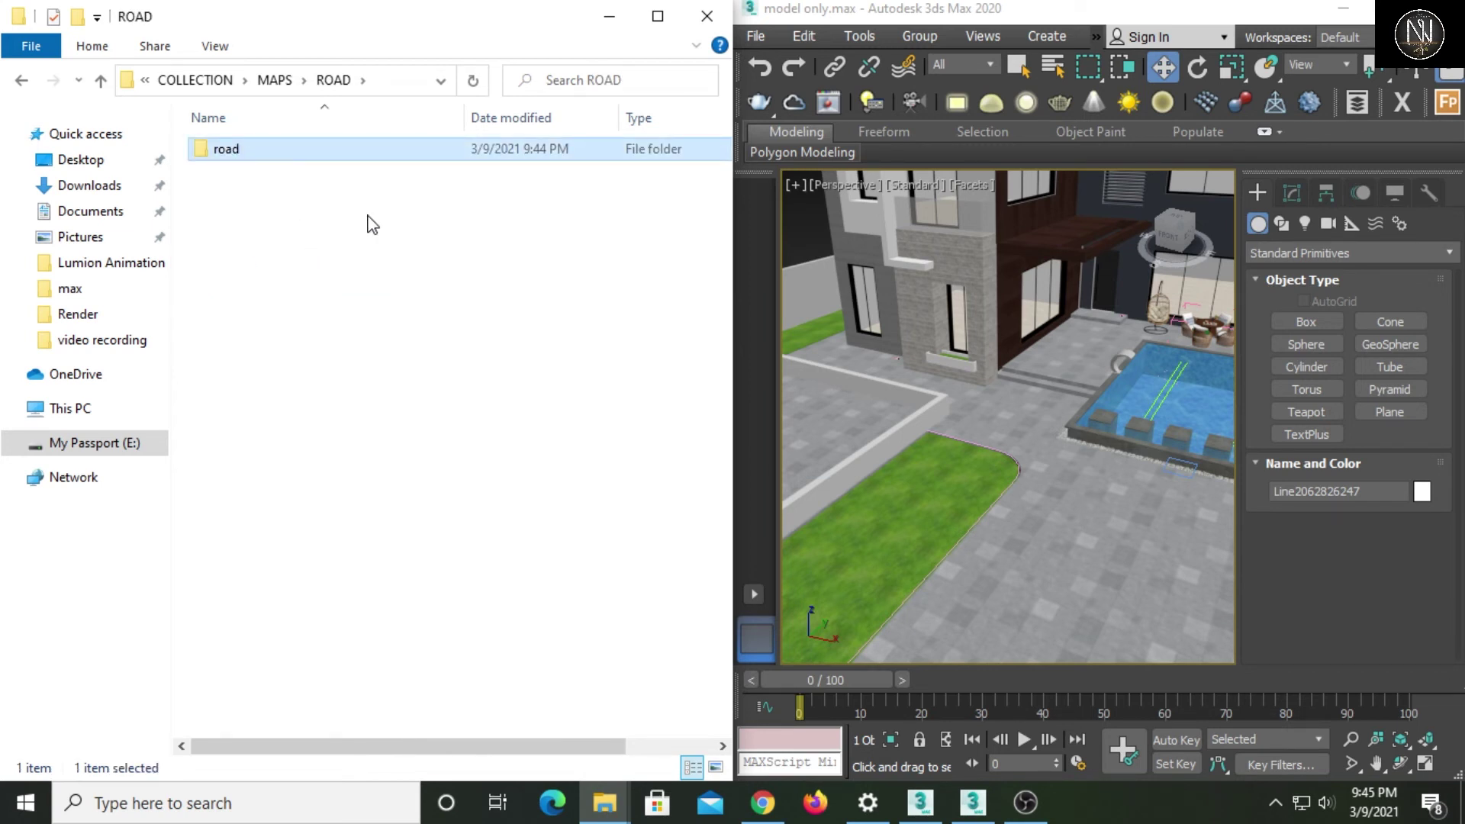
double_click(218, 152)
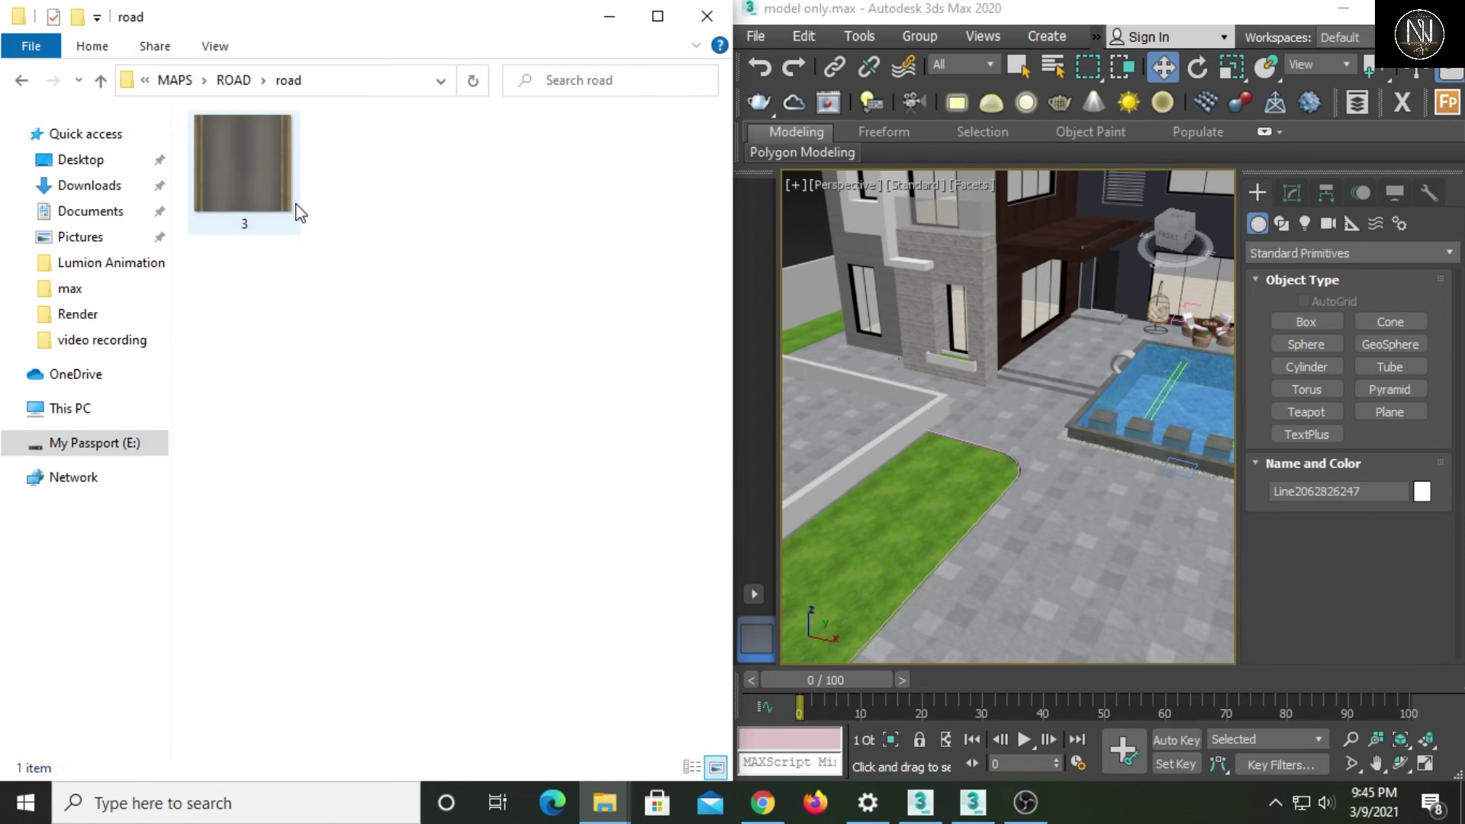
scroll(866, 448, down, 5)
mouse_move(866, 448)
alt+middle_down()
mouse_move(944, 513)
mouse_move(991, 488)
mouse_move(1067, 379)
mouse_move(1023, 477)
alt+middle_up()
scroll(1007, 467, up, 1)
scroll(997, 461, up, 1)
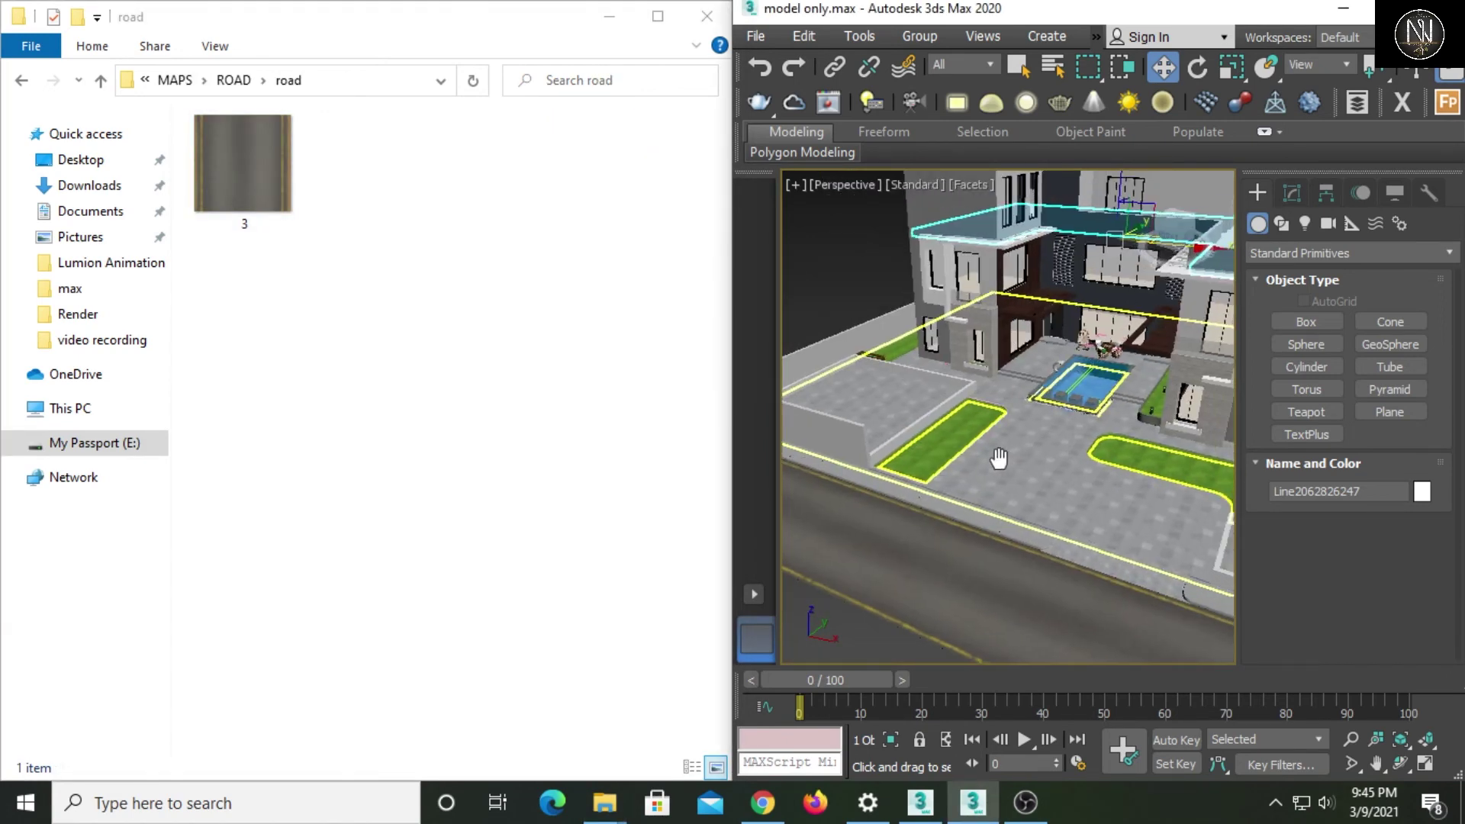
scroll(982, 460, up, 1)
click(582, 408)
key(BackSpace)
Navigate back out of the ROAD folder to MAPS, then up to the parent folder.
key(BackSpace)
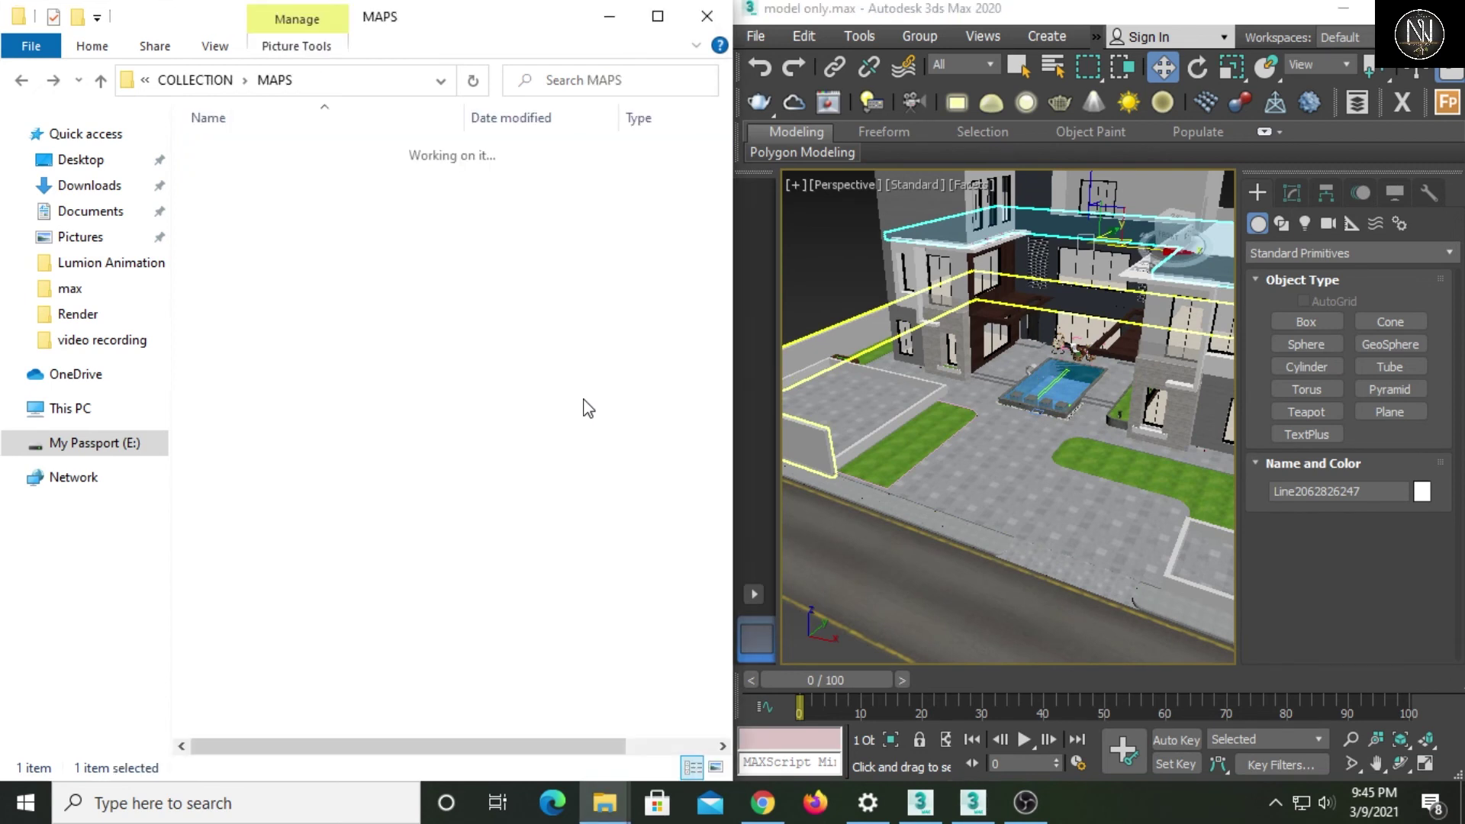
key(BackSpace)
key(BackSpace)
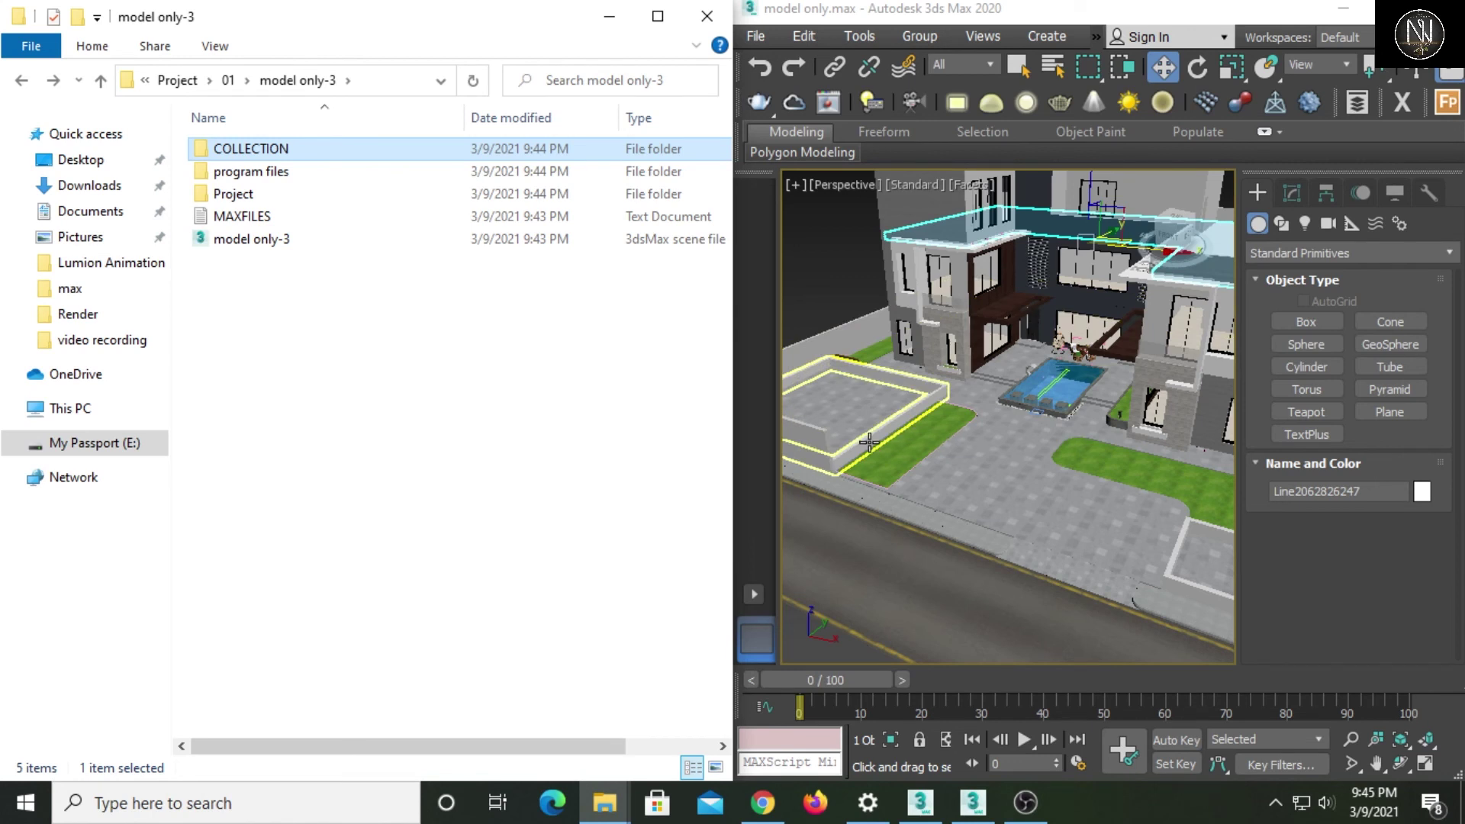
key(alt+Up)
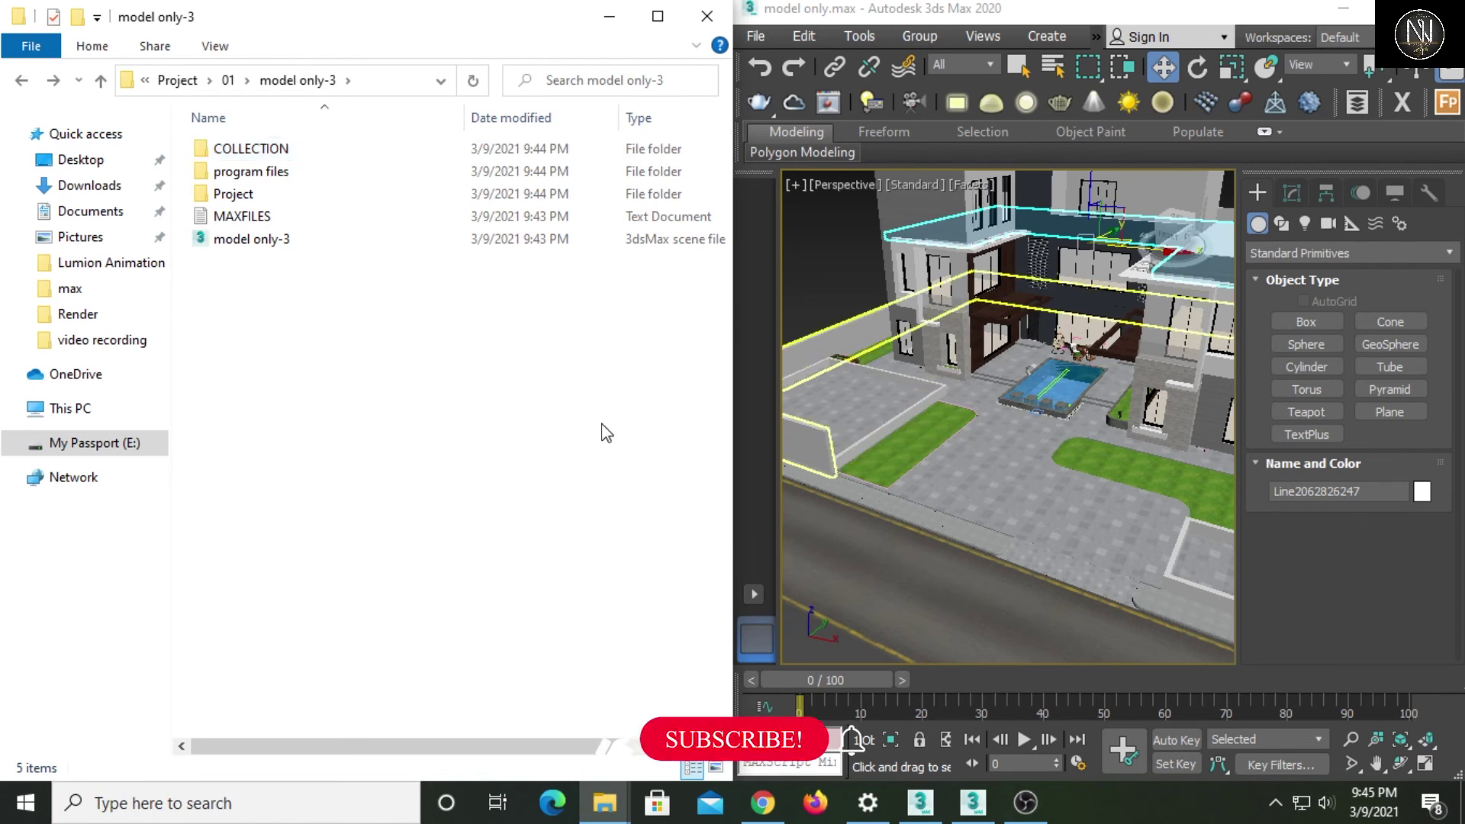